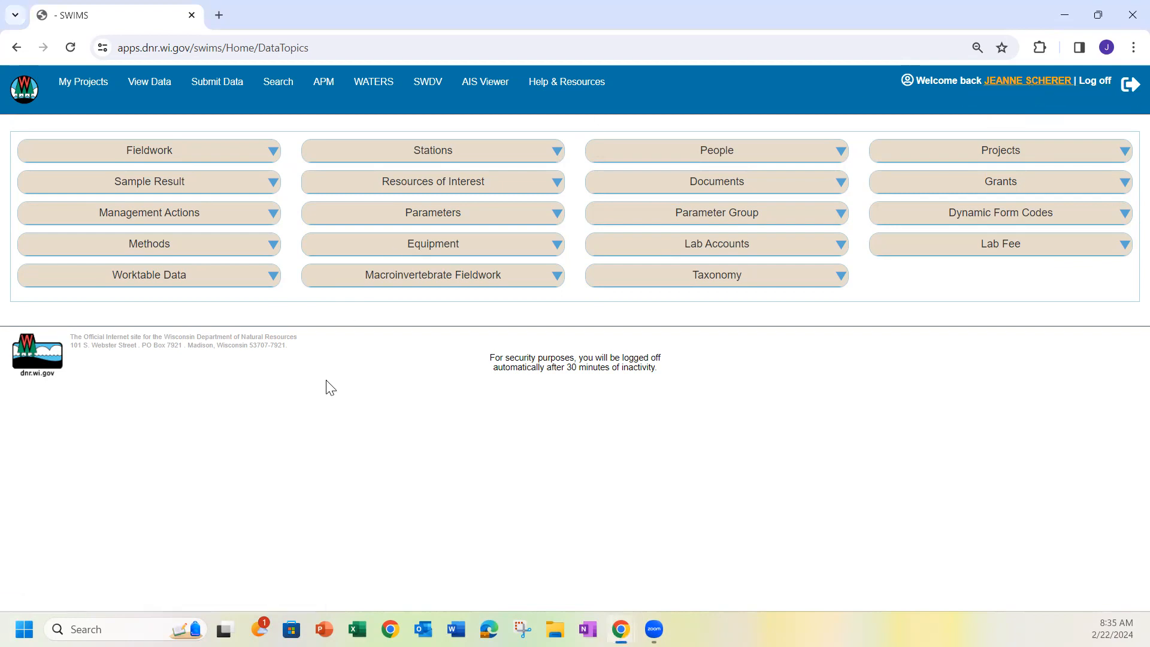
Open the signed-in account's own people record and review its contact details and address entries
{"action": "left_click", "coordinate": [1028, 81]}
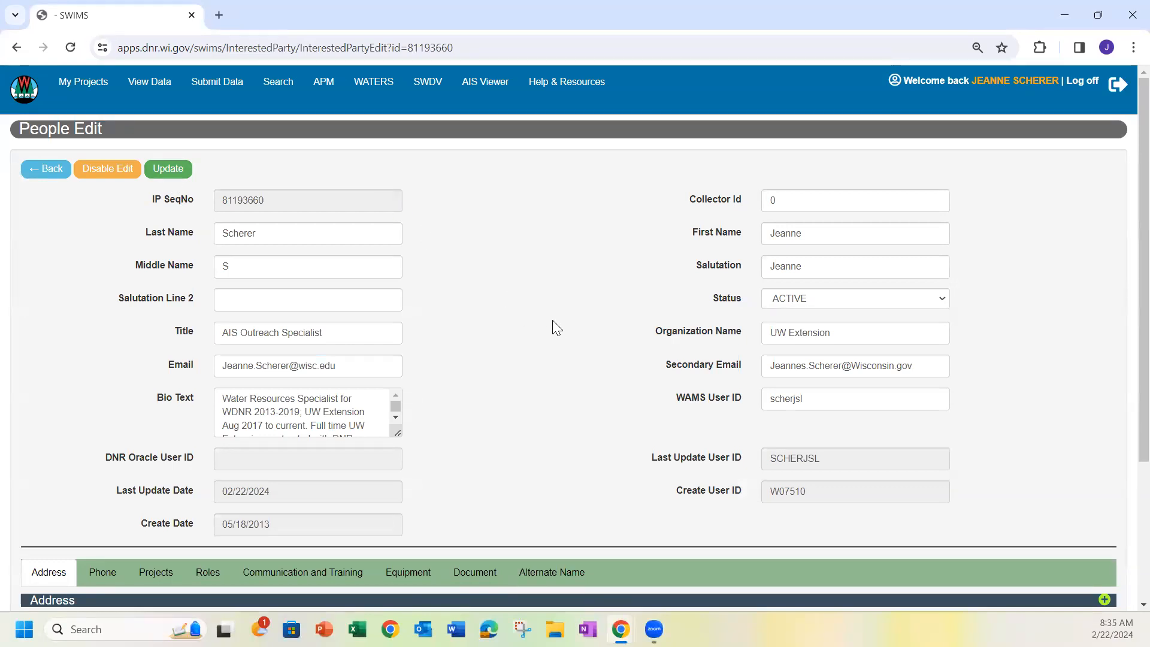
{"action": "scroll", "coordinate": [555, 327], "scroll_direction": "down", "scroll_amount": 3}
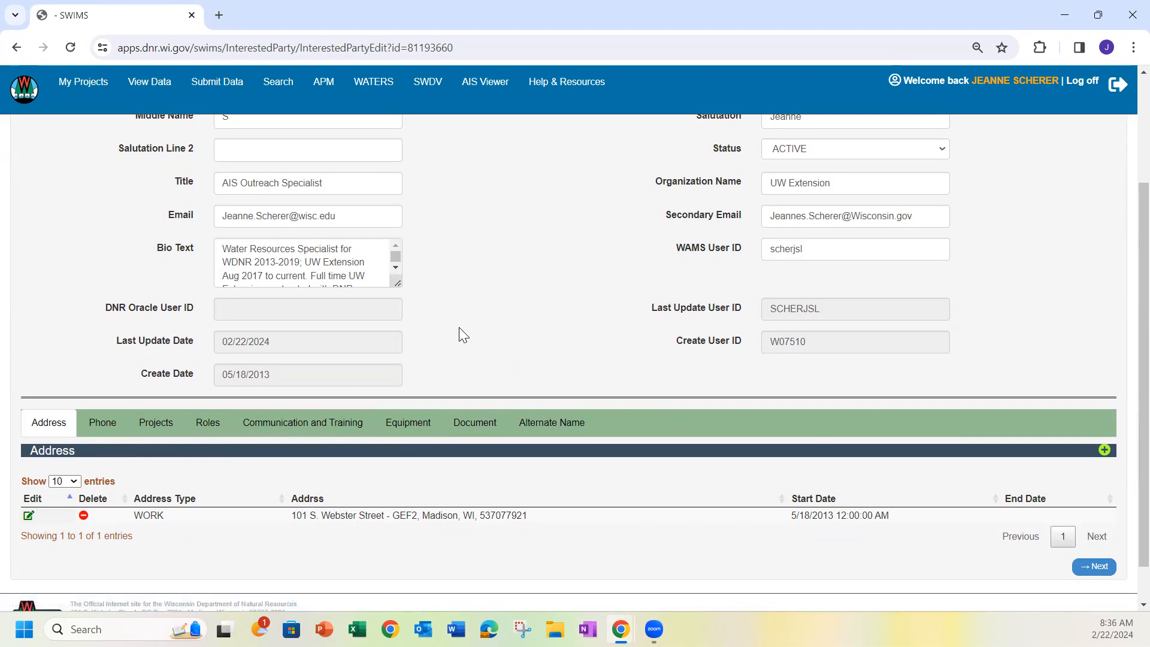
{"action": "scroll", "coordinate": [458, 326], "scroll_direction": "up", "scroll_amount": 1}
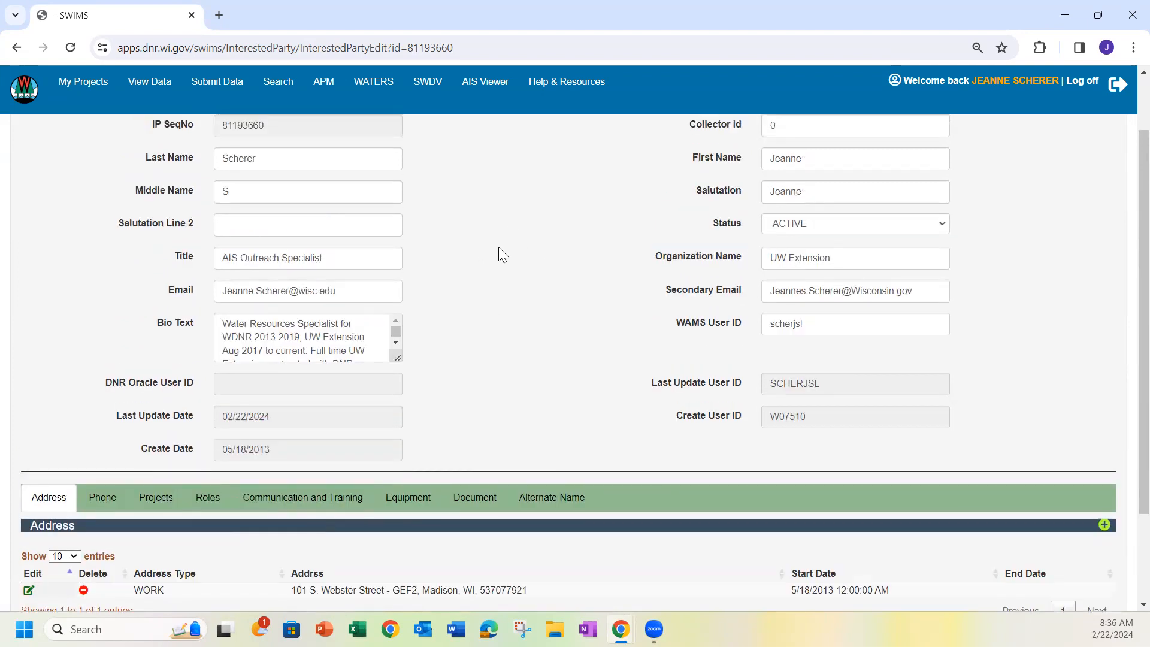
{"action": "scroll", "coordinate": [519, 270], "scroll_direction": "up", "scroll_amount": 1}
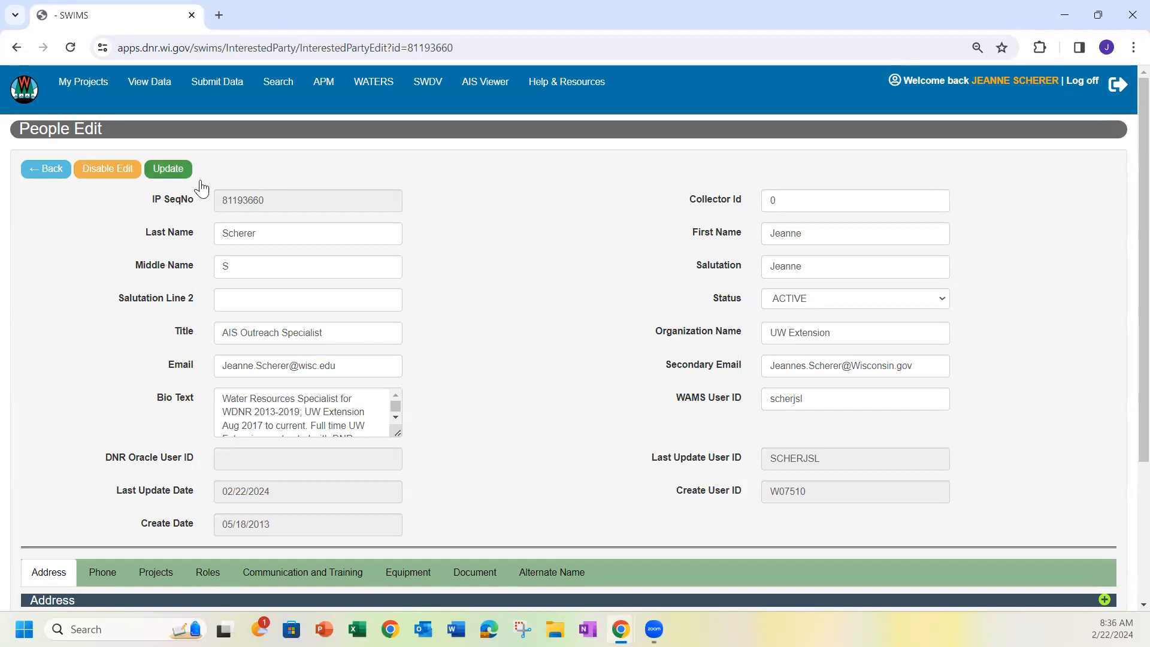
{"action": "scroll", "coordinate": [497, 420], "scroll_direction": "down", "scroll_amount": 2}
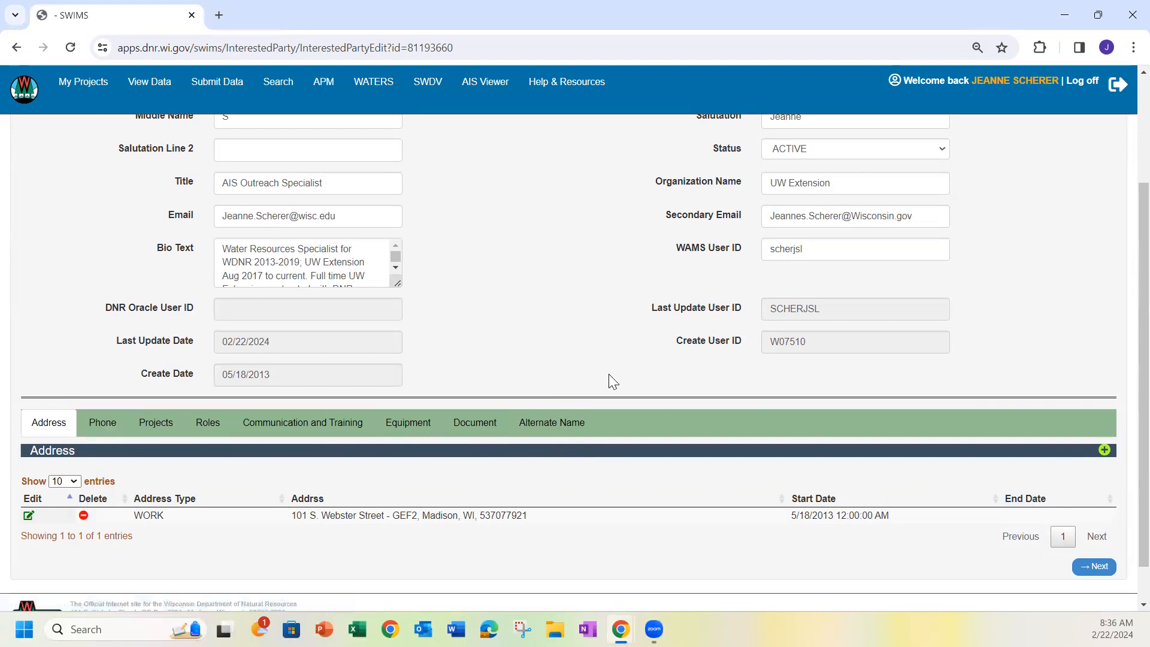
{"action": "scroll", "coordinate": [546, 277], "scroll_direction": "up", "scroll_amount": 2}
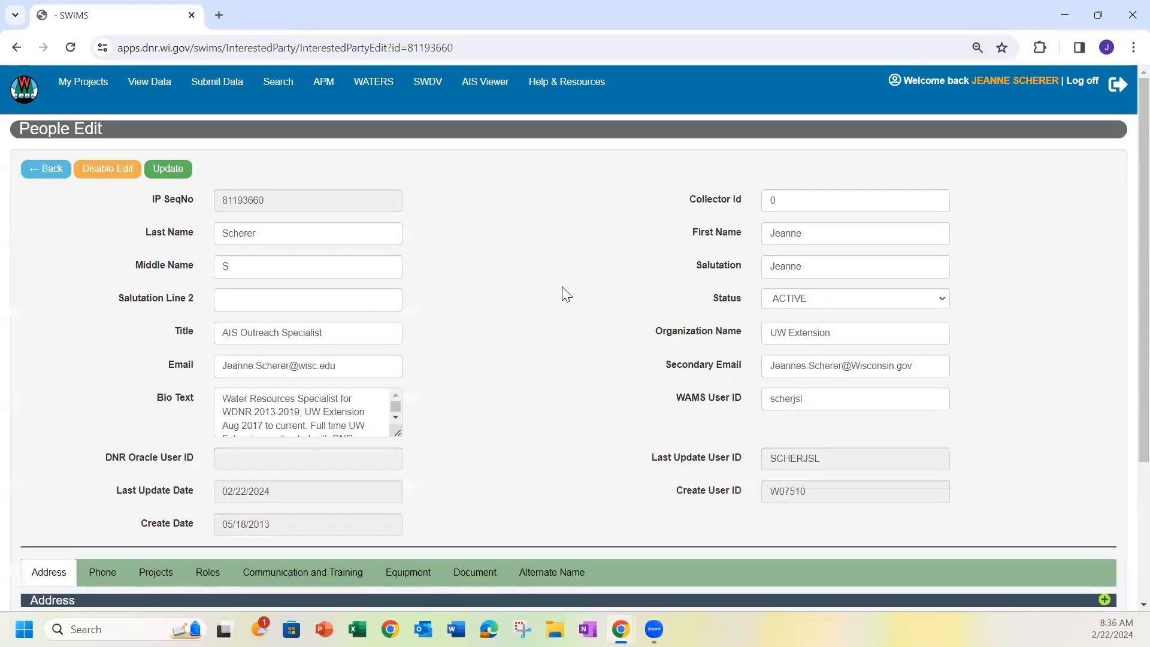
Return to the data topics home page and search the People records by the coordinator's last name
{"action": "left_click", "coordinate": [26, 91]}
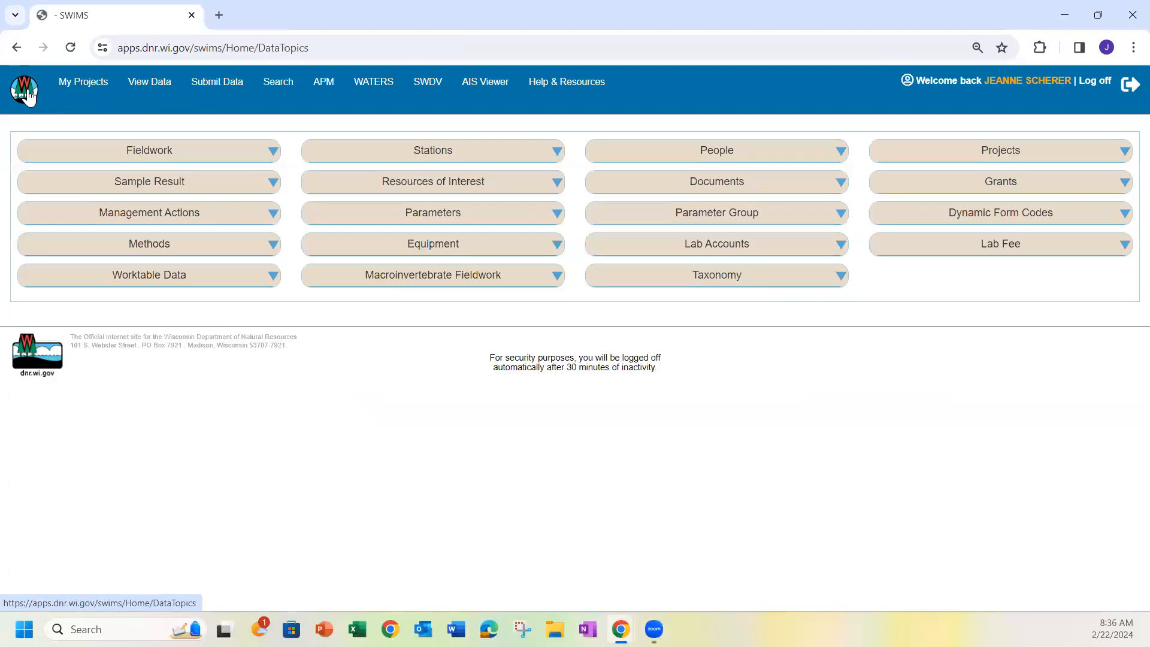
{"action": "left_click", "coordinate": [766, 151]}
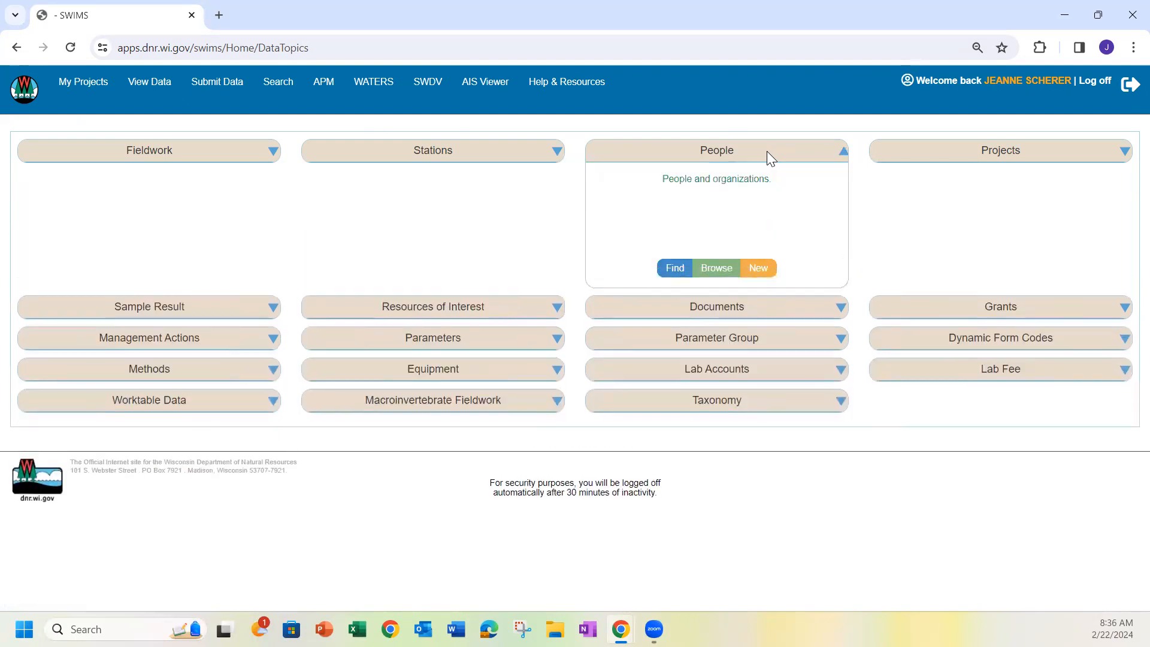
{"action": "left_click", "coordinate": [671, 271]}
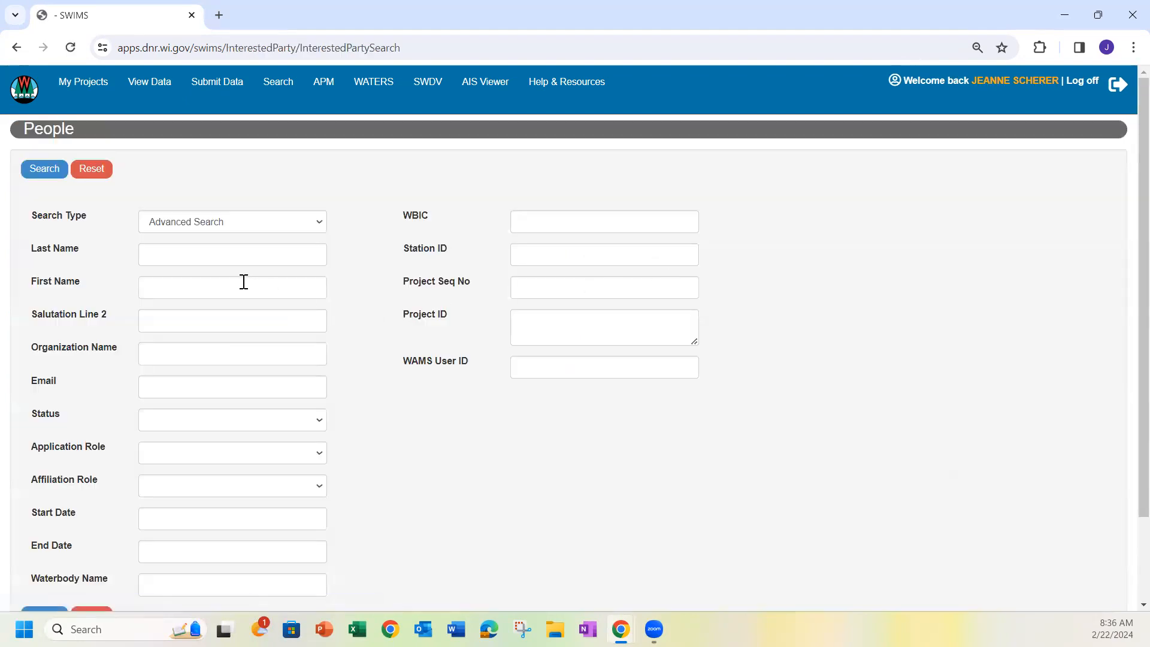
{"action": "left_click", "coordinate": [194, 249]}
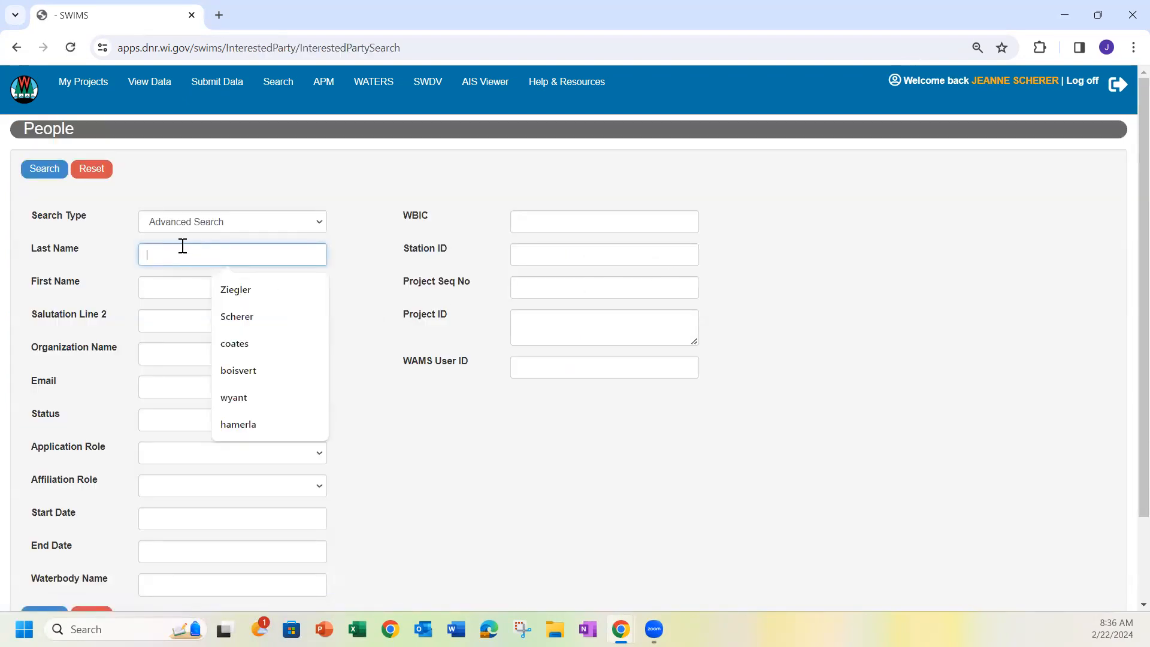
{"action": "type", "text": "send"}
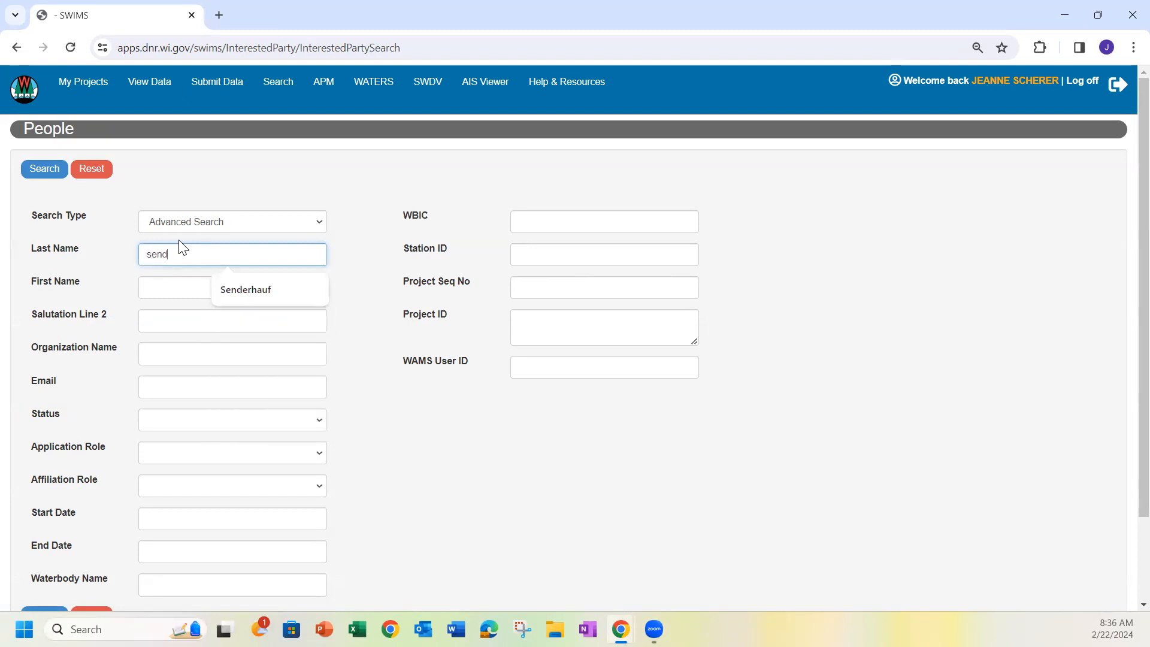
{"action": "type", "text": "erhaug"}
{"action": "key", "text": "BackSpace"}
{"action": "left_click", "coordinate": [45, 170]}
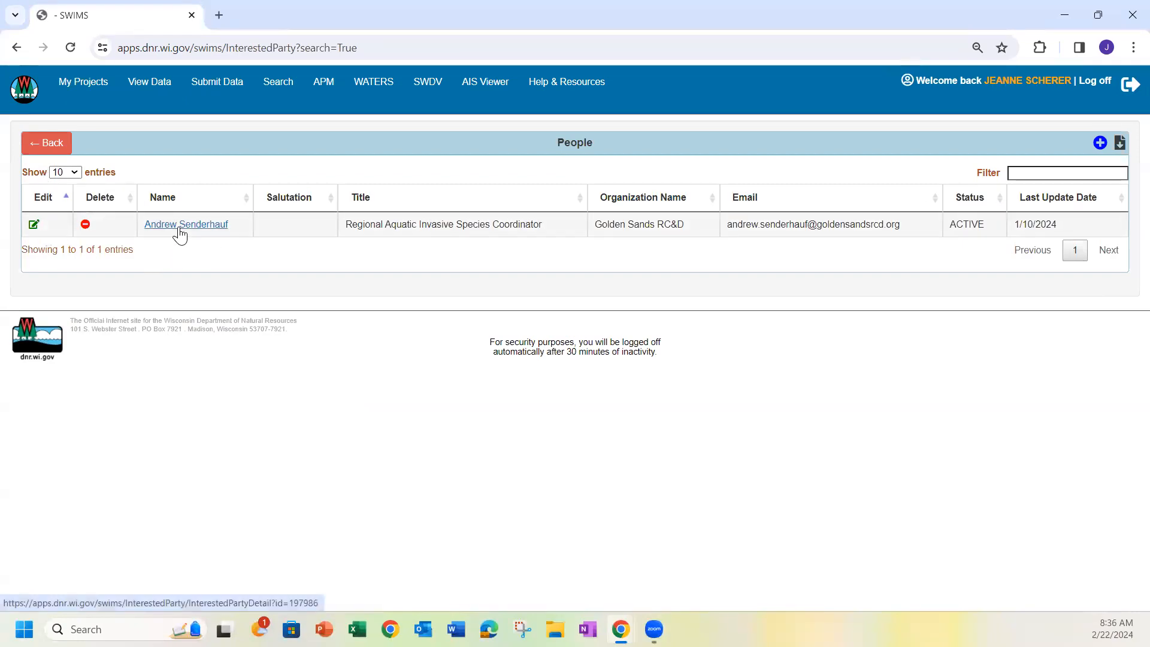
View the found coordinator's overview and open that person's record for editing
{"action": "left_click", "coordinate": [182, 230]}
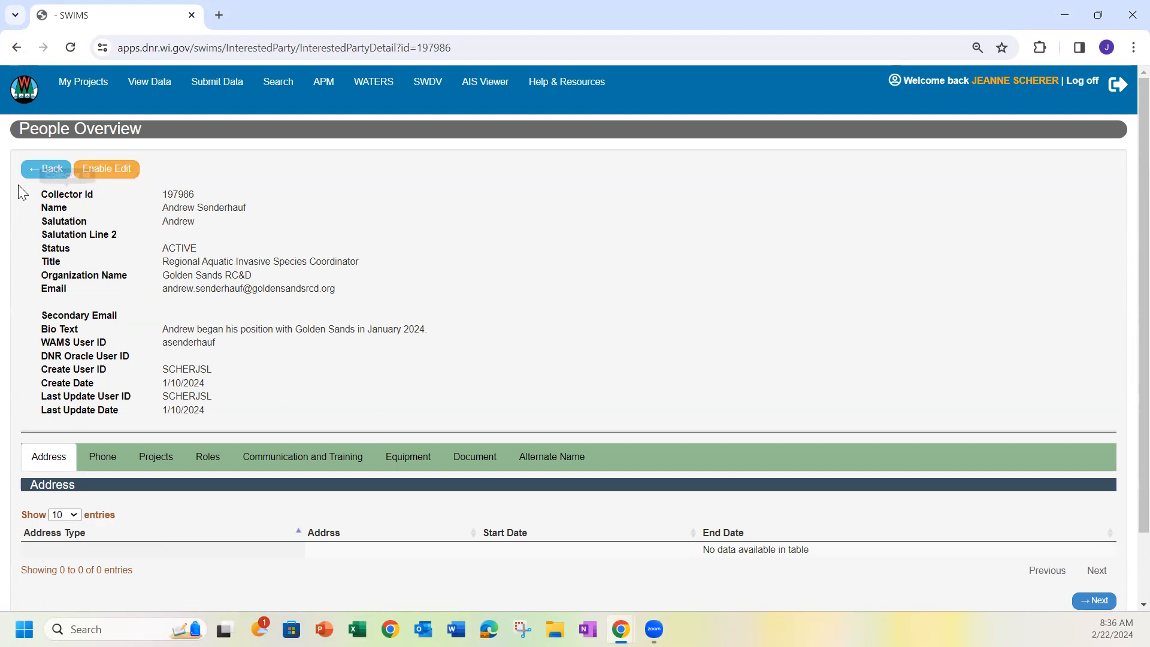
{"action": "left_click", "coordinate": [35, 170]}
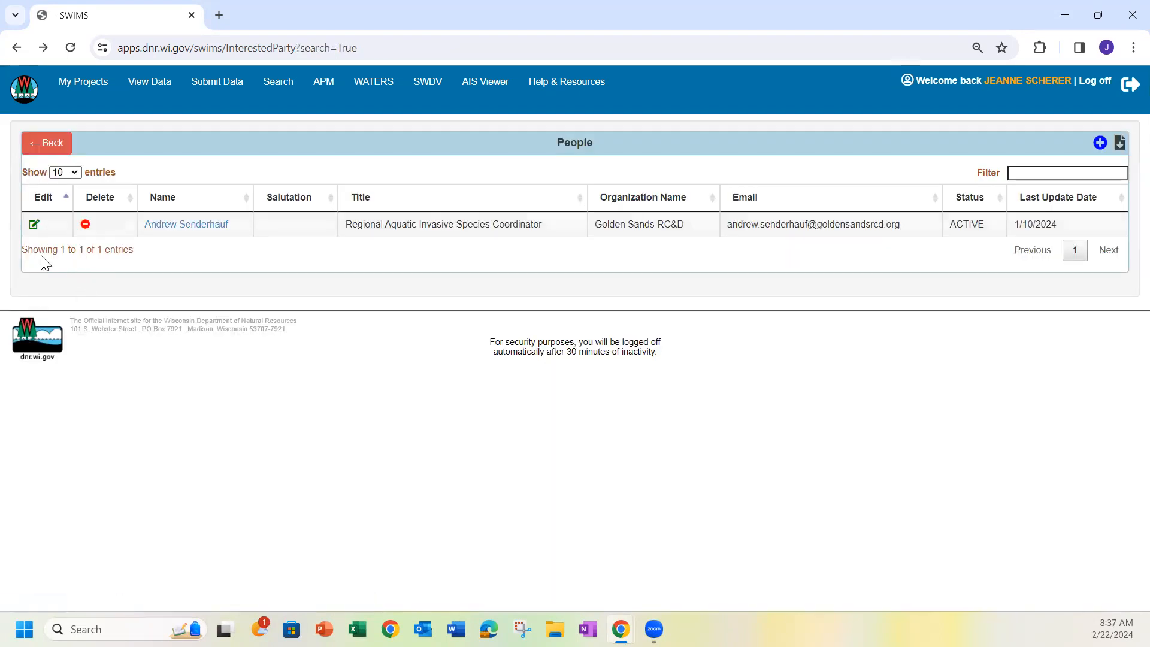
{"action": "left_click", "coordinate": [34, 225]}
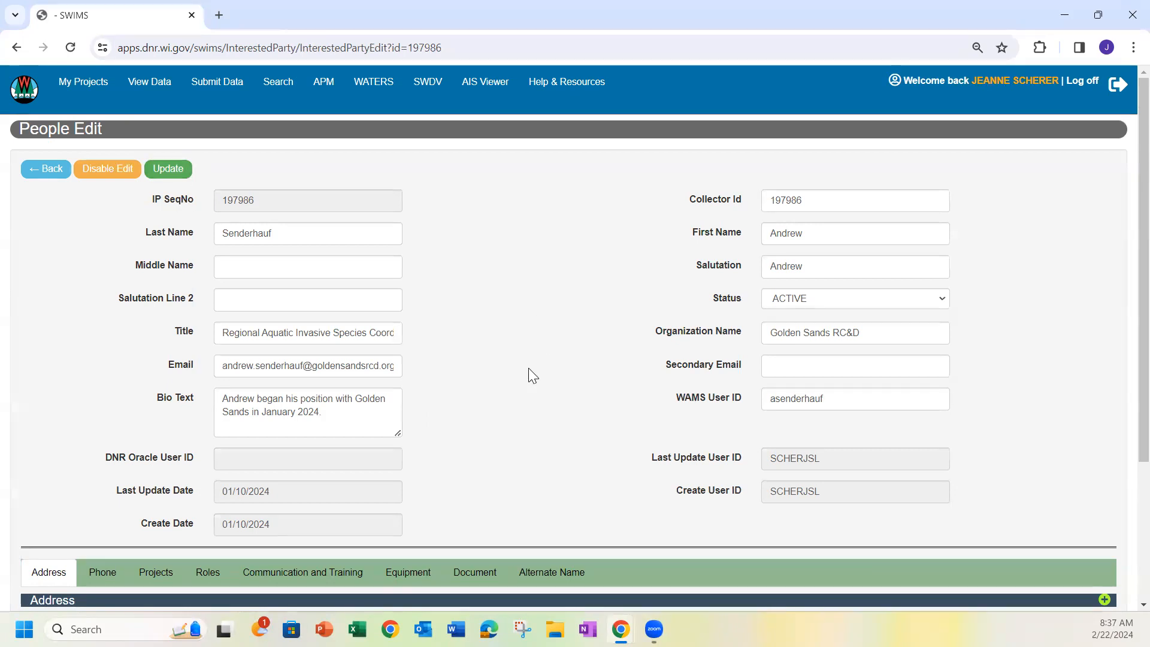
Examine the address, phone, project and role entries on the coordinator's record
{"action": "scroll", "coordinate": [518, 383], "scroll_direction": "down", "scroll_amount": 4}
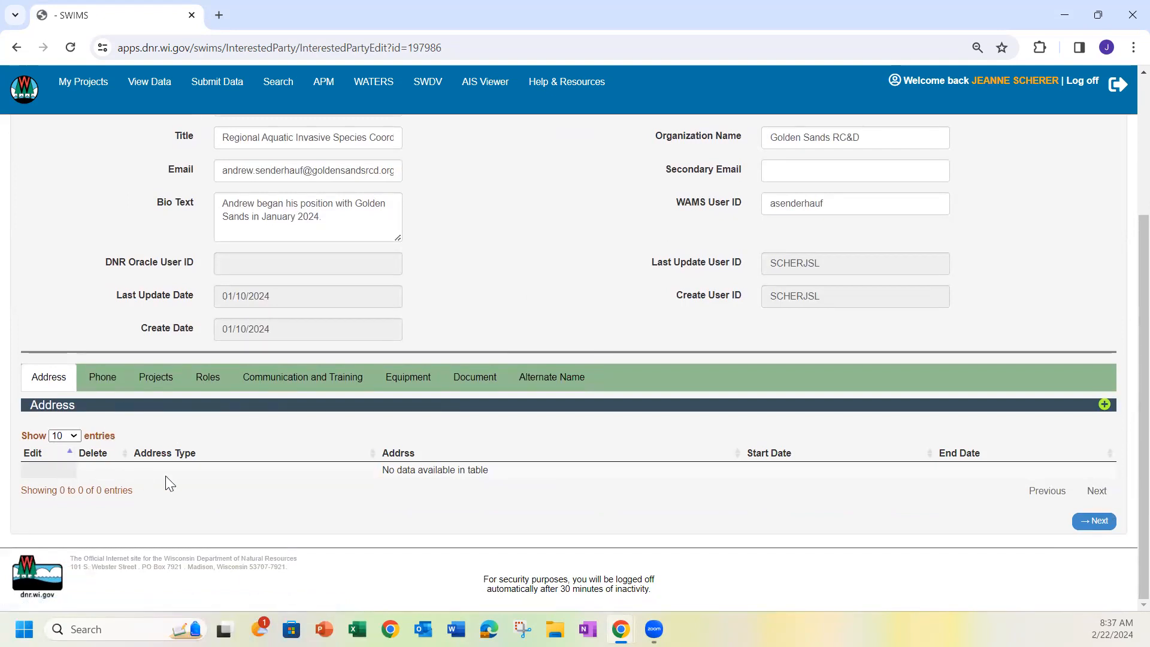
{"action": "left_click", "coordinate": [111, 386]}
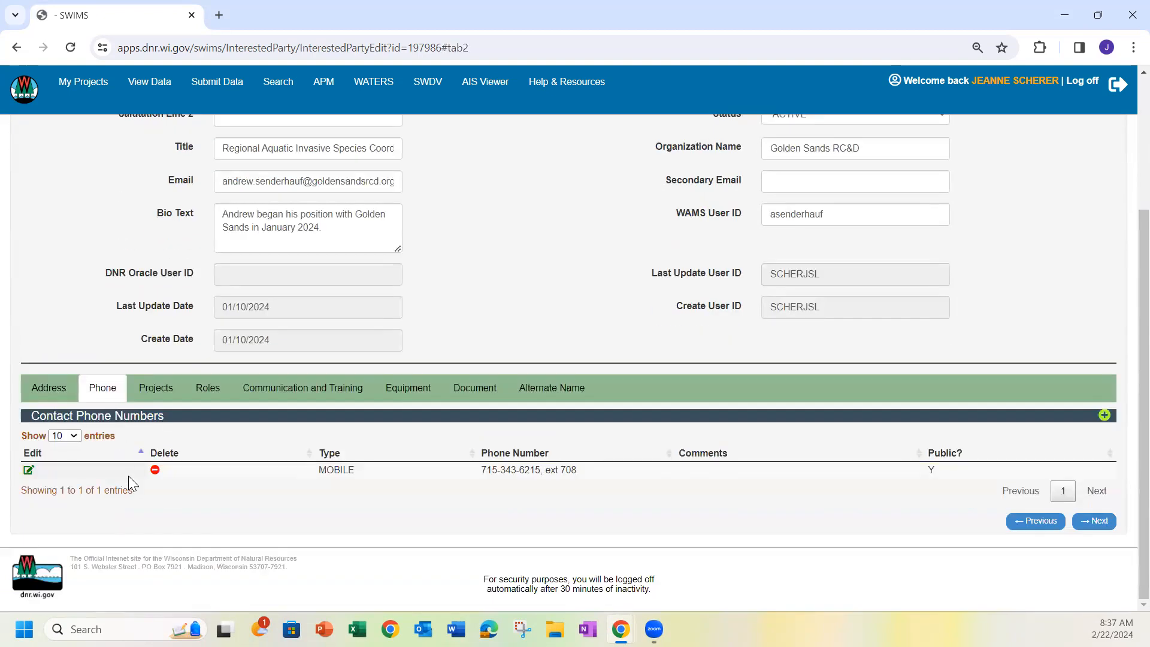
{"action": "left_click", "coordinate": [154, 392]}
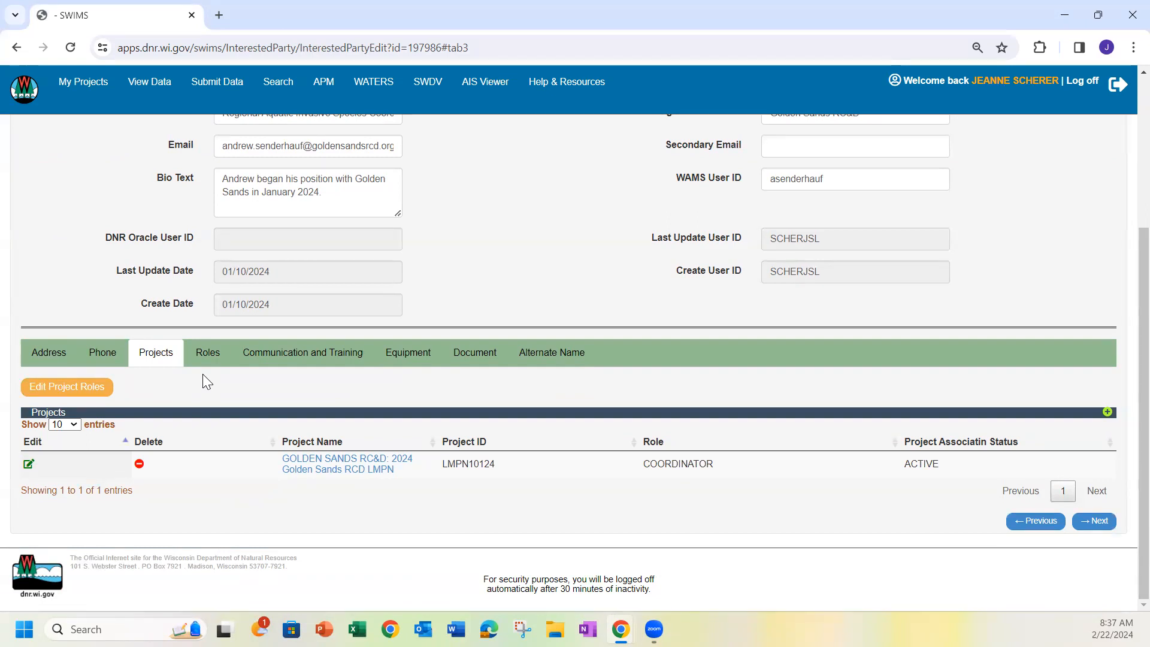
{"action": "left_click", "coordinate": [210, 358]}
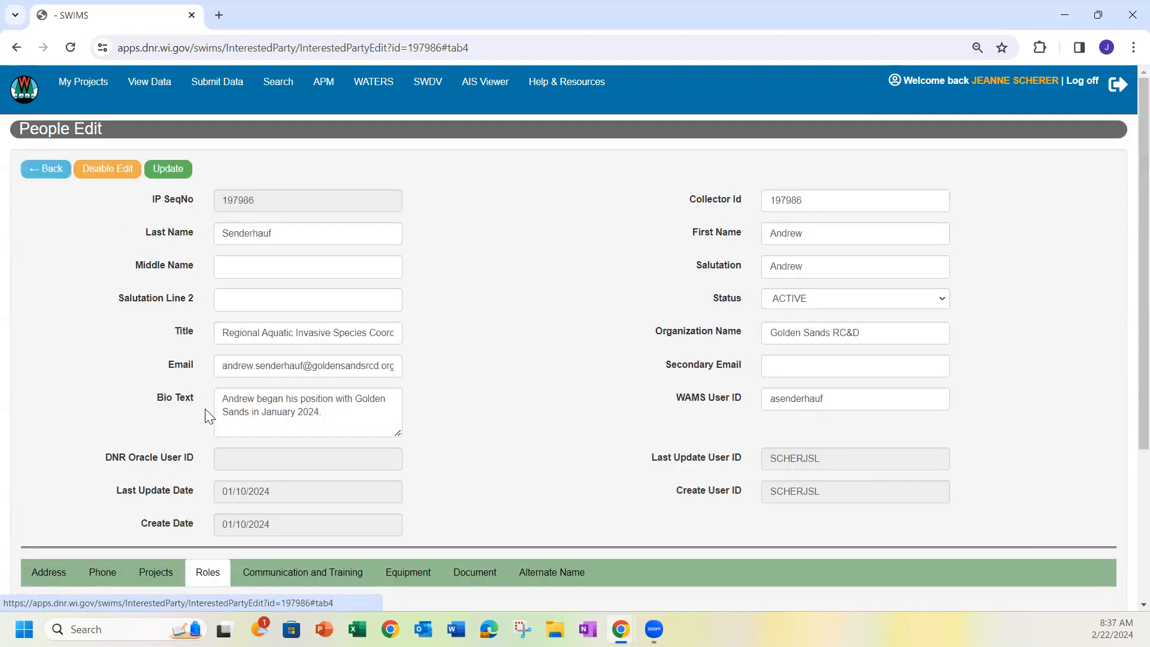
{"action": "scroll", "coordinate": [165, 412], "scroll_direction": "down", "scroll_amount": 4}
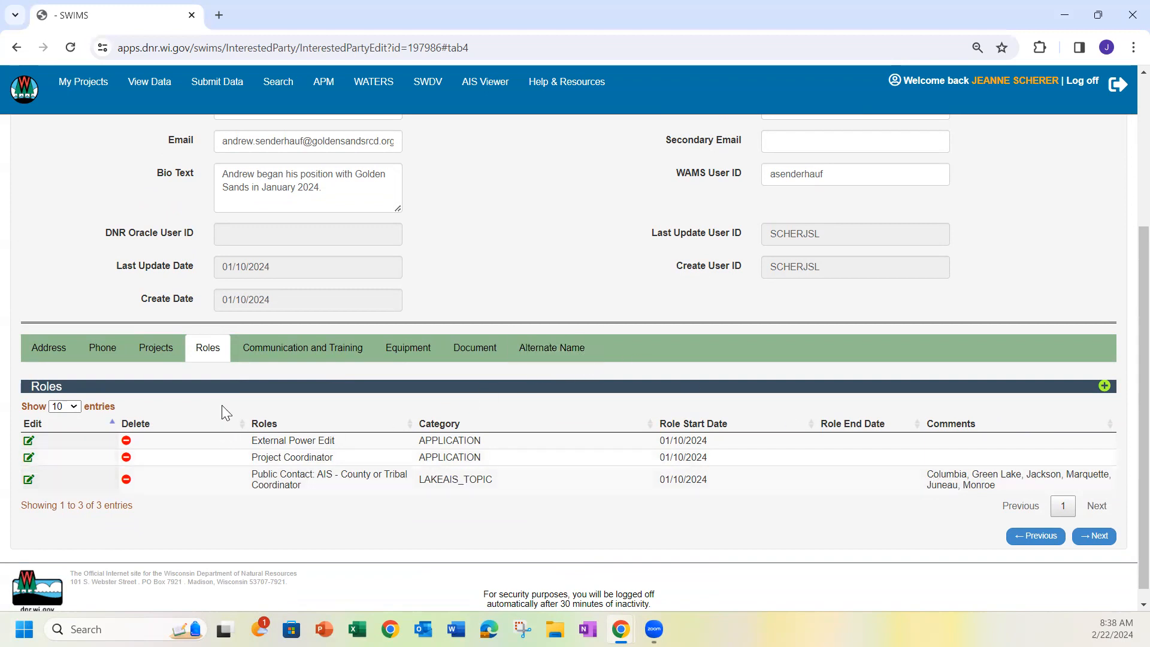
{"action": "scroll", "coordinate": [210, 389], "scroll_direction": "up", "scroll_amount": 4}
{"action": "scroll", "coordinate": [187, 491], "scroll_direction": "down", "scroll_amount": 2}
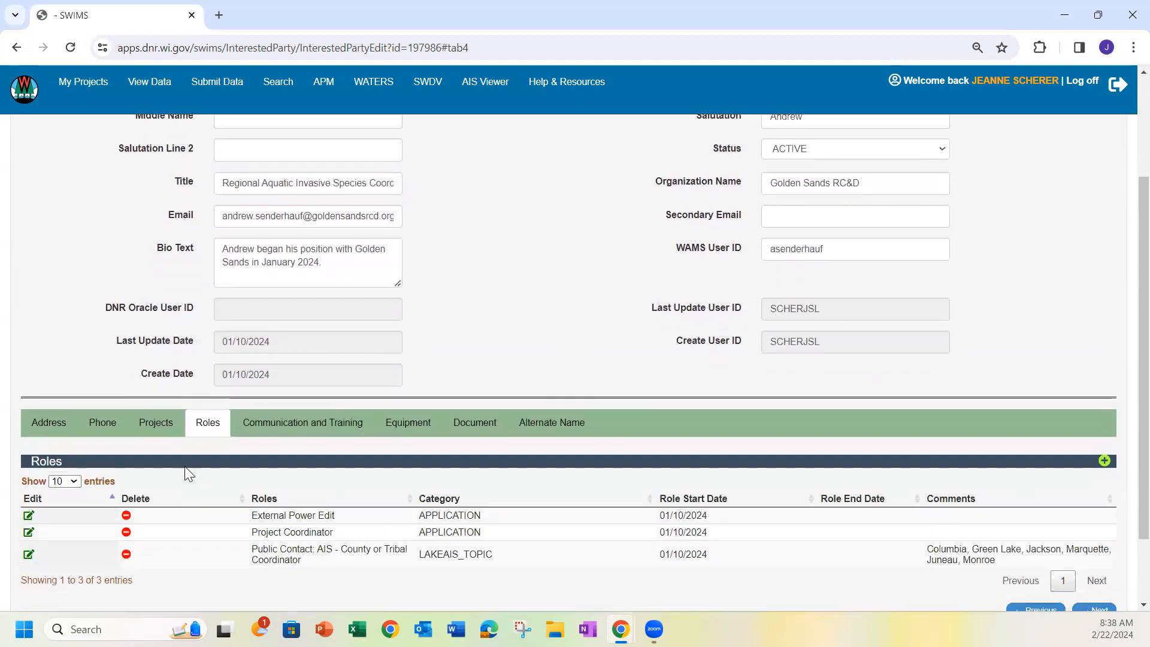
Start a new project association from the coordinator's project list
{"action": "left_click", "coordinate": [158, 425]}
{"action": "scroll", "coordinate": [184, 421], "scroll_direction": "down", "scroll_amount": 4}
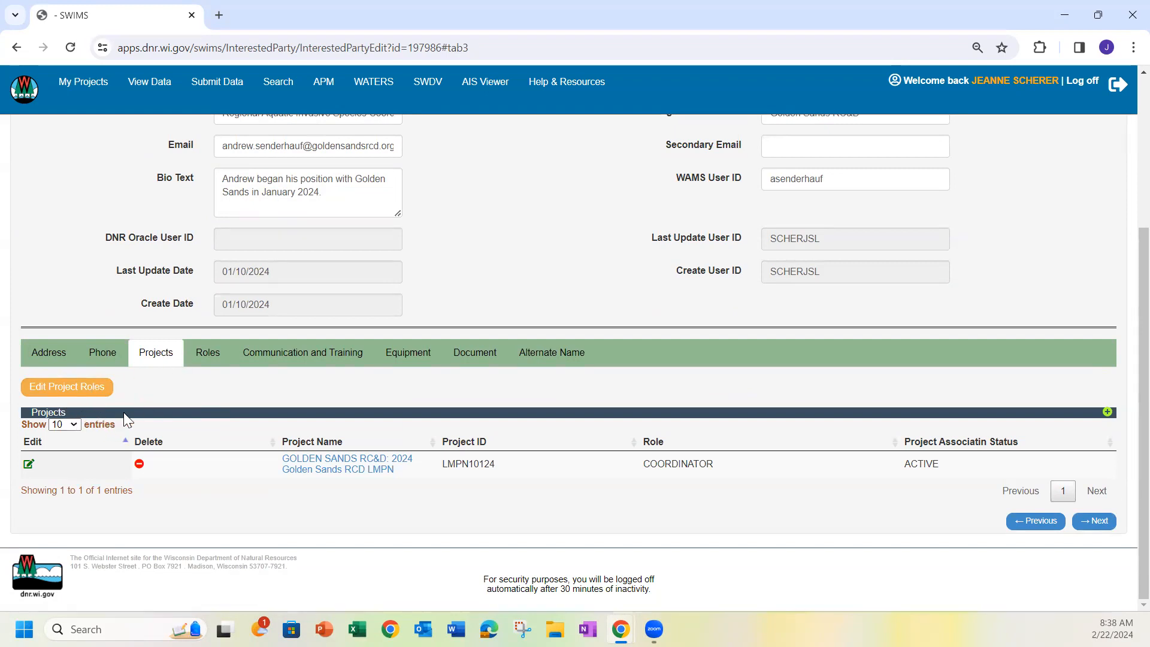
{"action": "left_click", "coordinate": [1108, 413]}
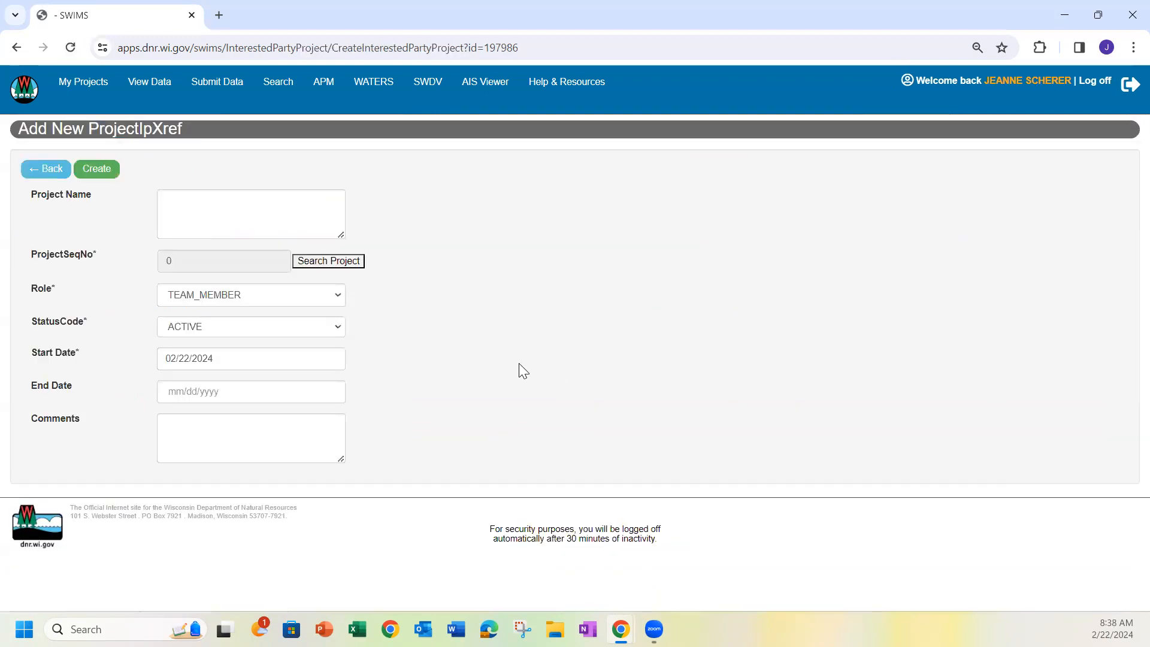
Set the new project association's role to COORDINATOR and its start date to 01/08/2024
{"action": "left_click", "coordinate": [267, 300]}
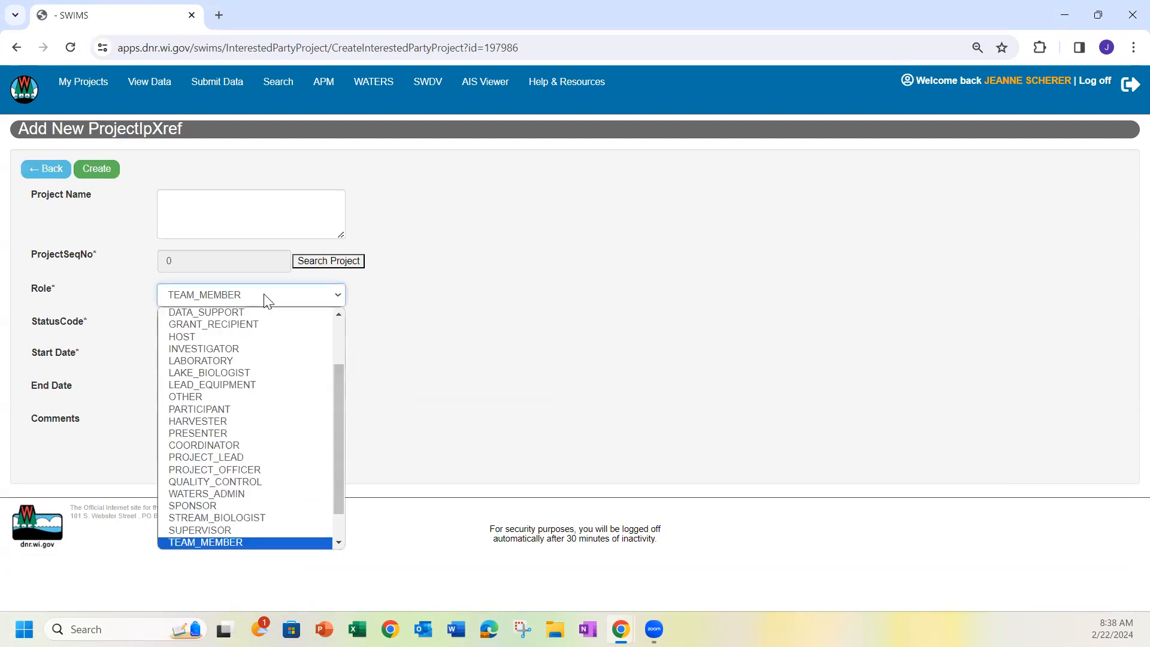
{"action": "left_click", "coordinate": [275, 445]}
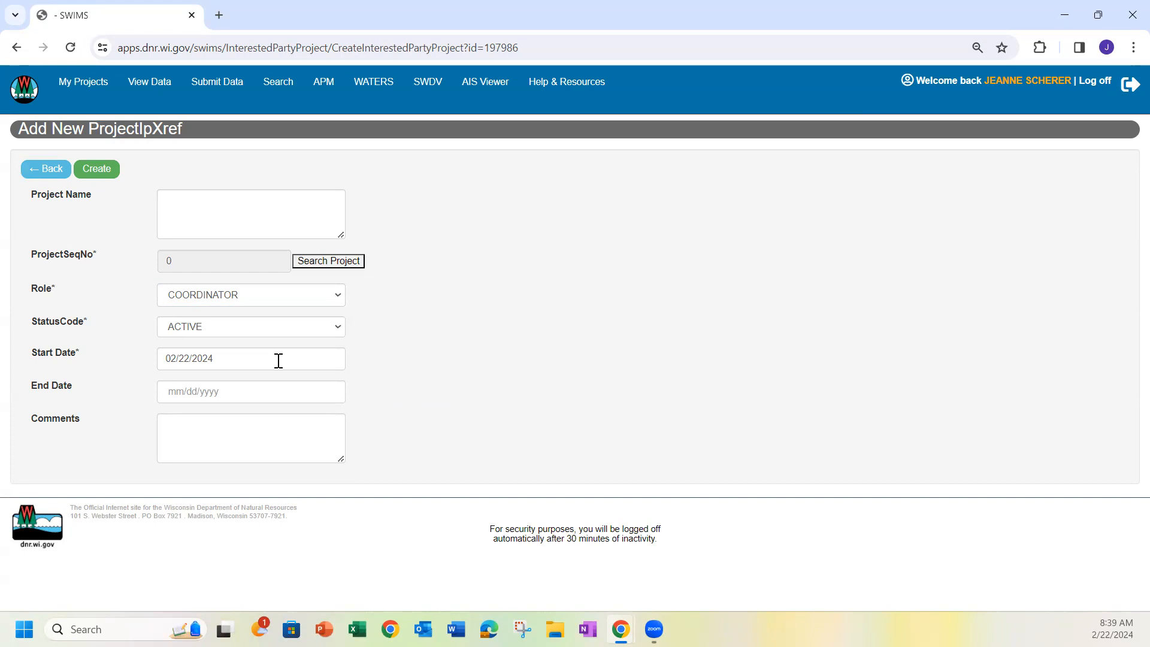
{"action": "left_click_drag", "start_coordinate": [270, 362], "coordinate": [154, 366]}
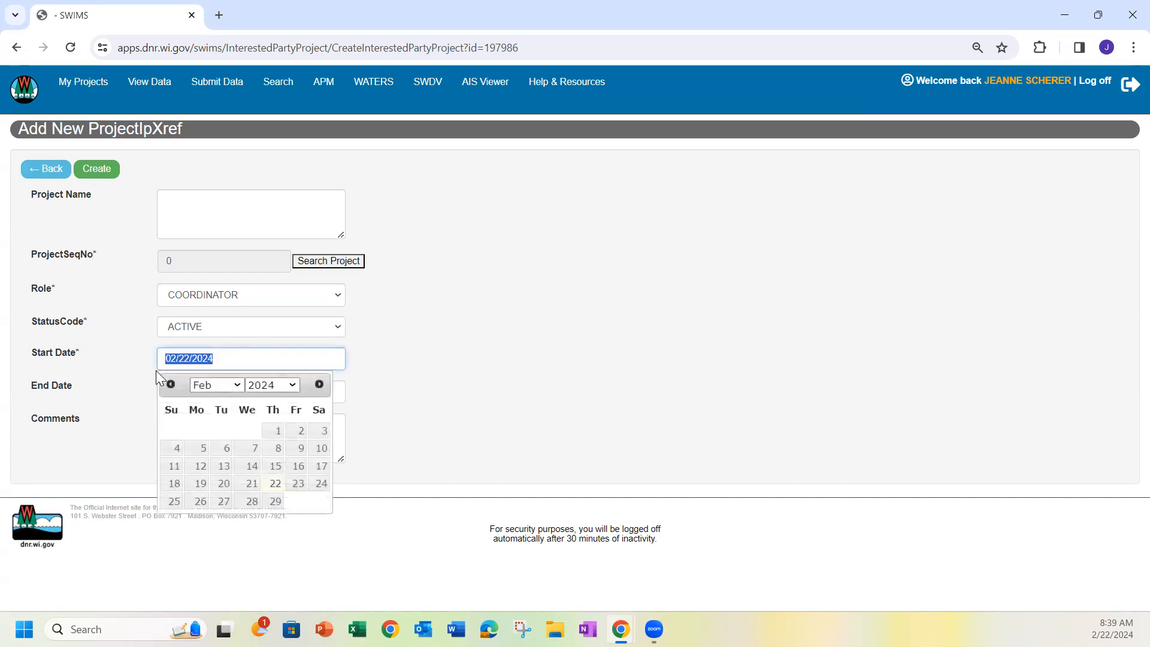
{"action": "left_click", "coordinate": [170, 384]}
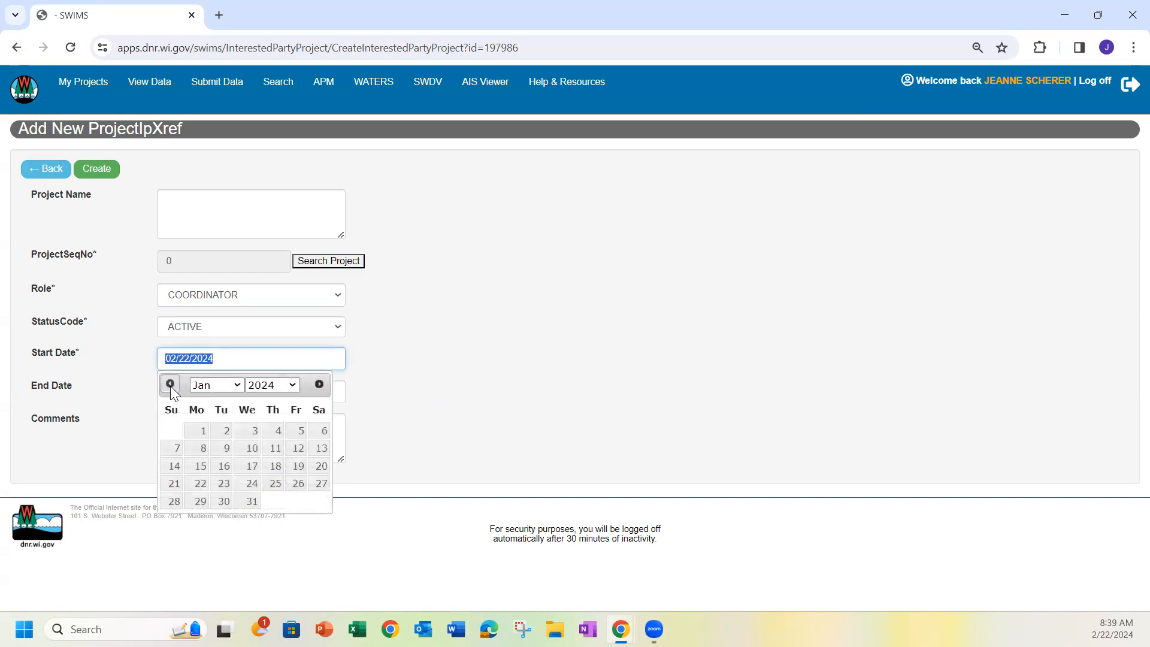
{"action": "left_click", "coordinate": [196, 448]}
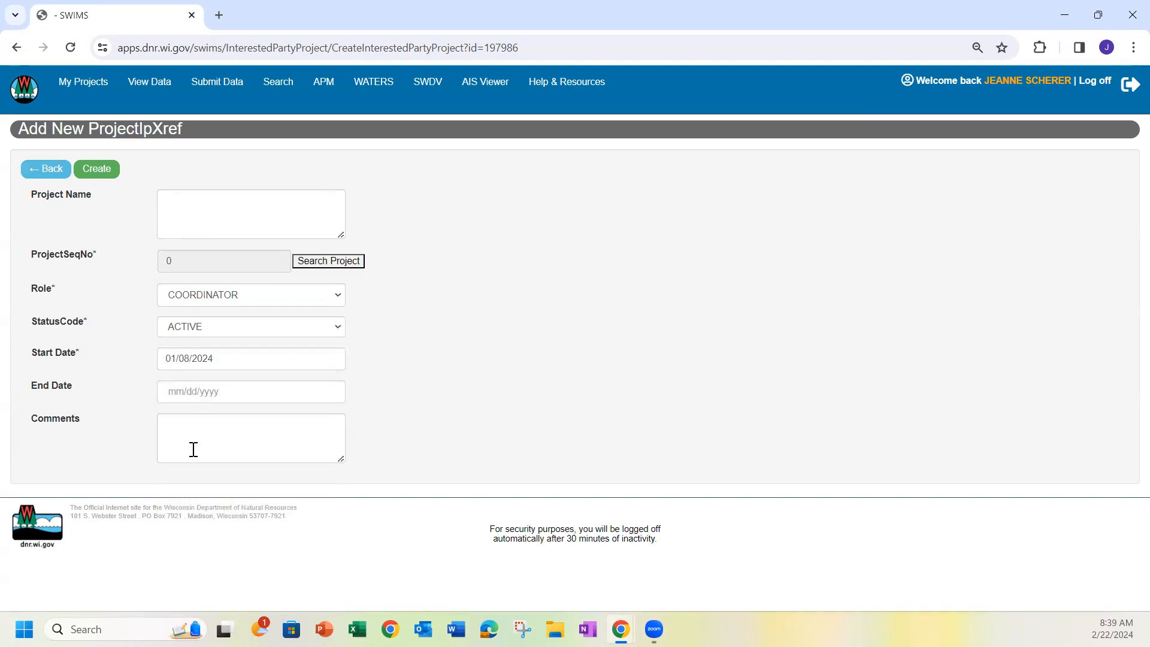
{"action": "left_click", "coordinate": [204, 358]}
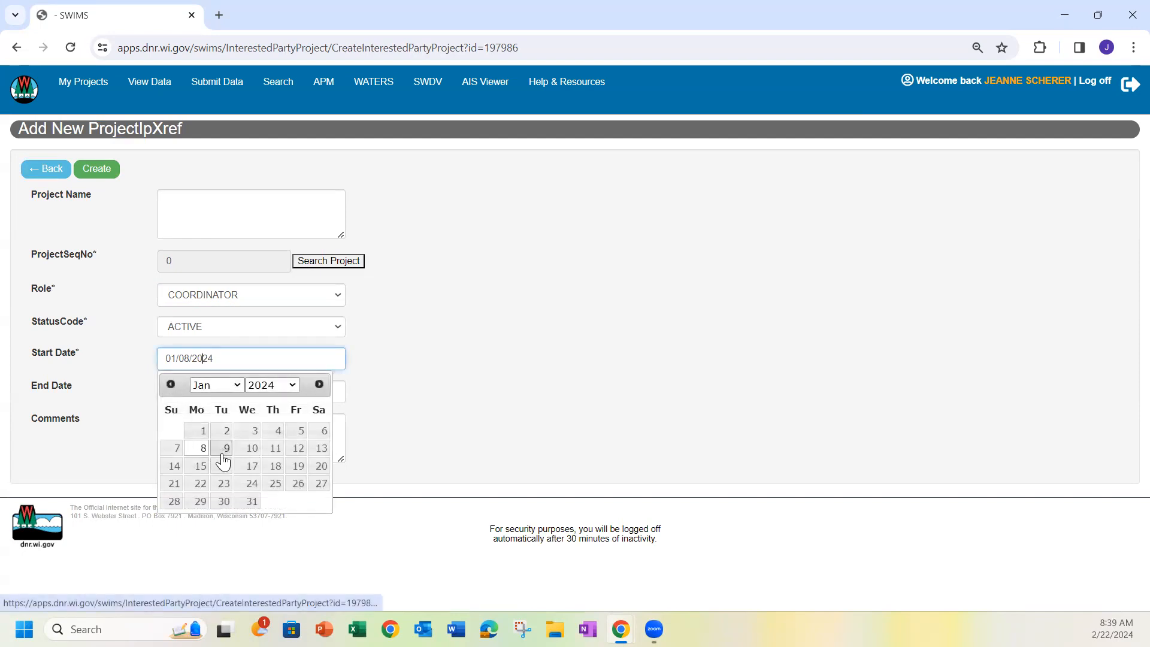
{"action": "left_click", "coordinate": [90, 320]}
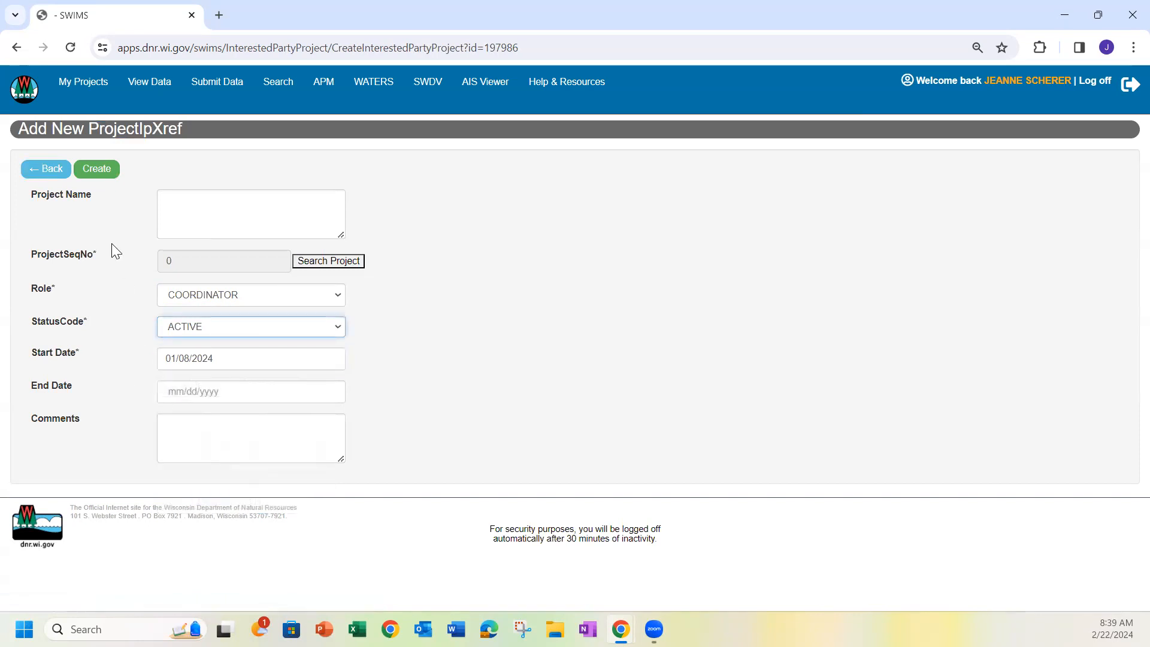
Clear the earlier project search criteria and search for projects named "AIS Incident Reports -"
{"action": "left_click", "coordinate": [333, 263]}
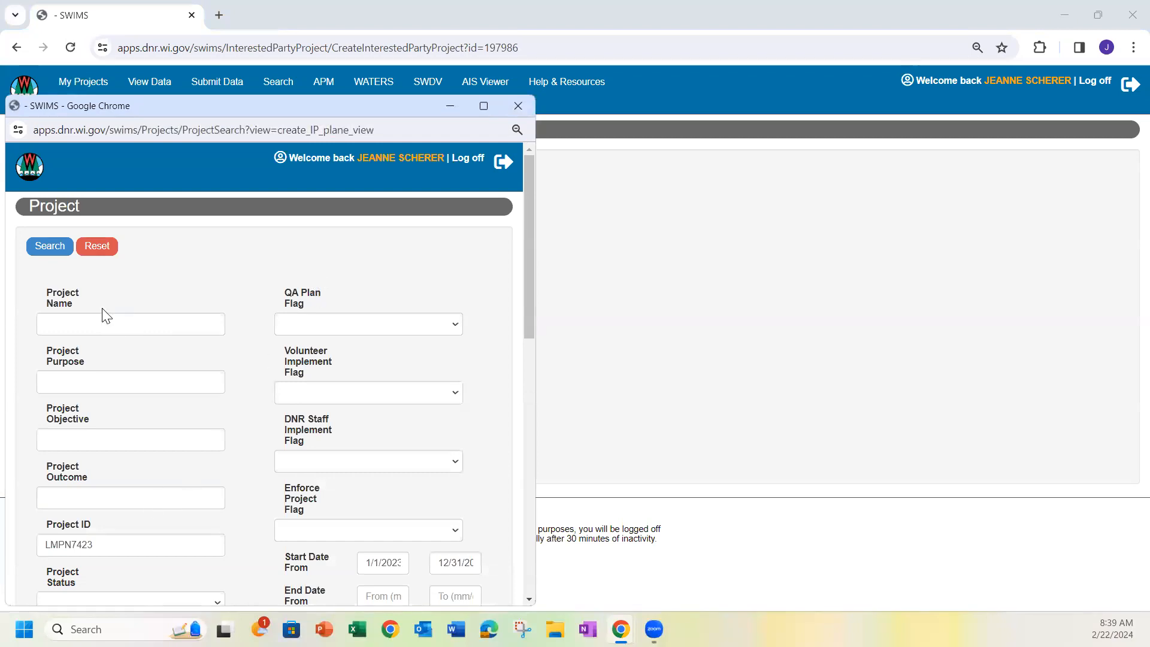
{"action": "left_click", "coordinate": [97, 246]}
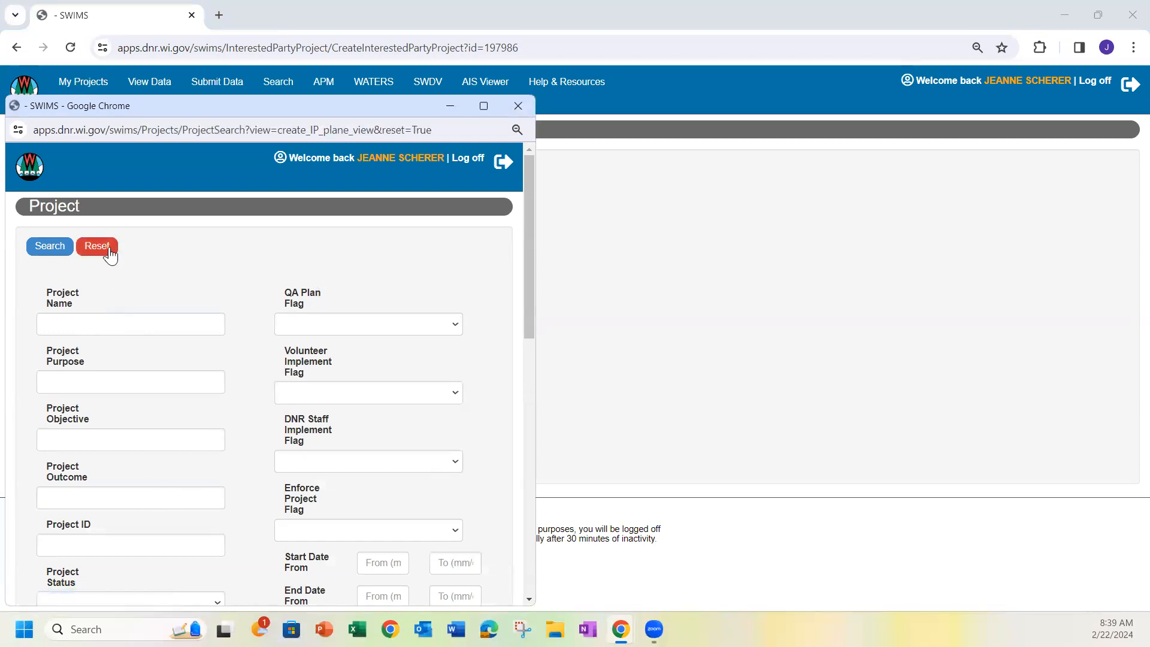
{"action": "left_click", "coordinate": [90, 329]}
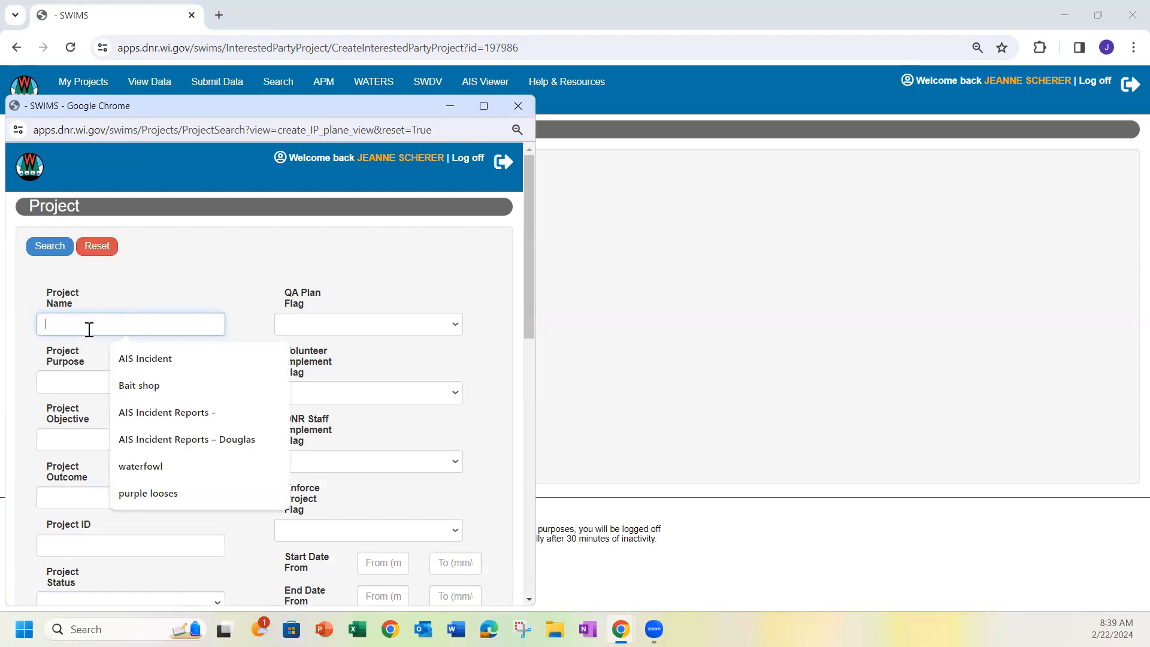
{"action": "left_click", "coordinate": [166, 412]}
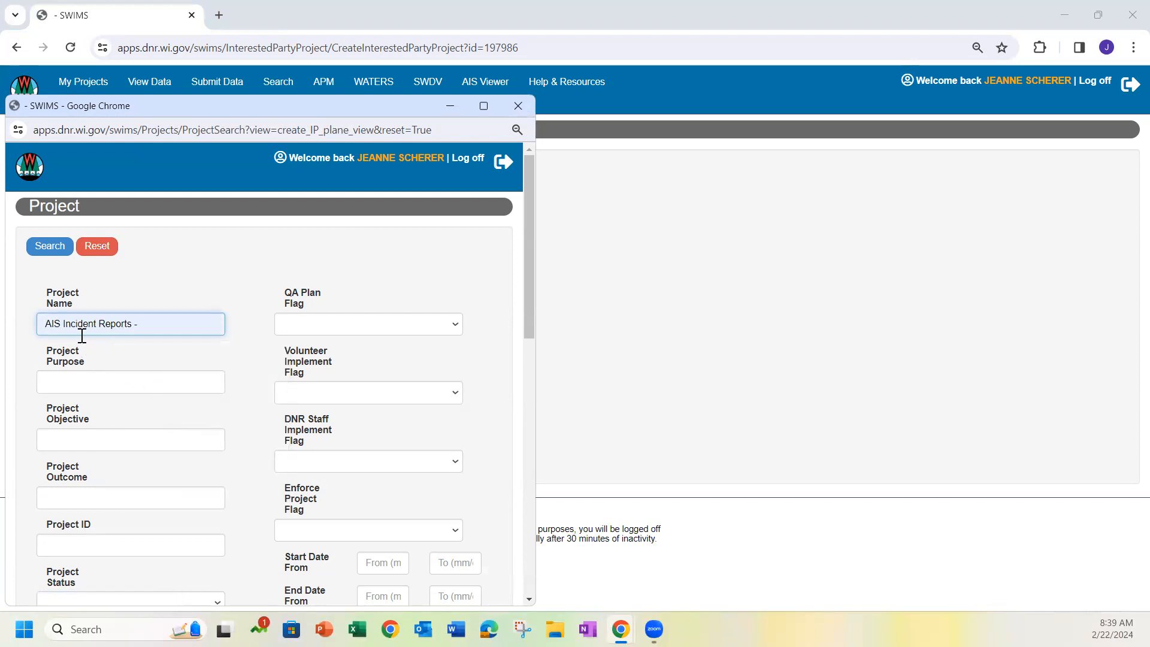
{"action": "left_click", "coordinate": [144, 324]}
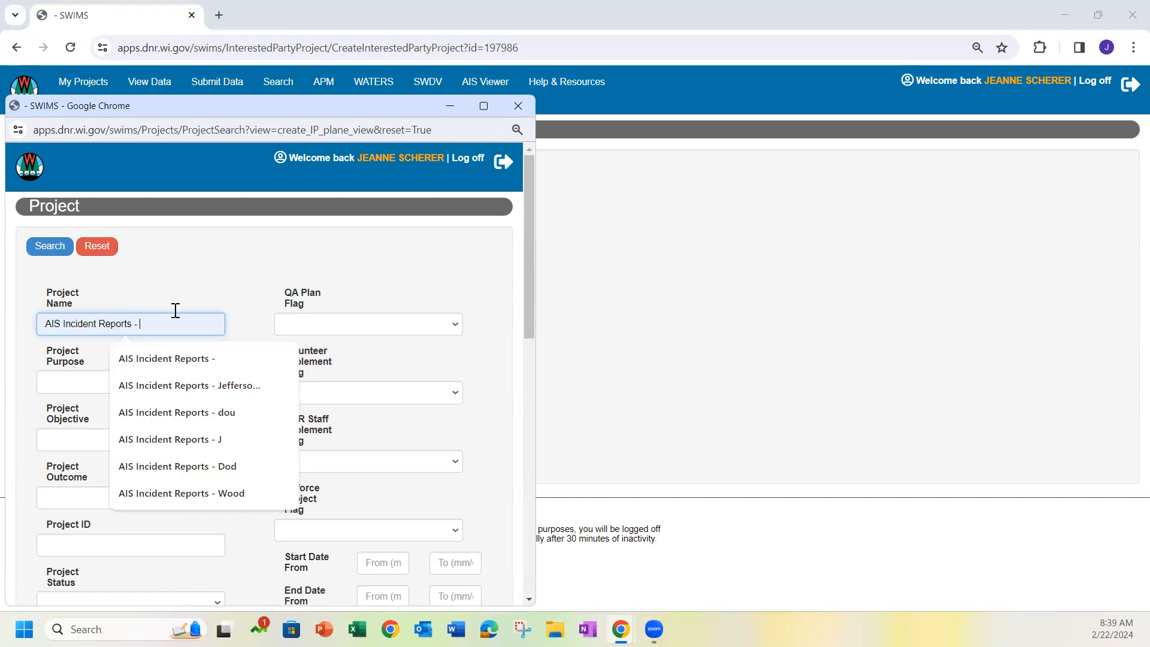
{"action": "left_click", "coordinate": [168, 239]}
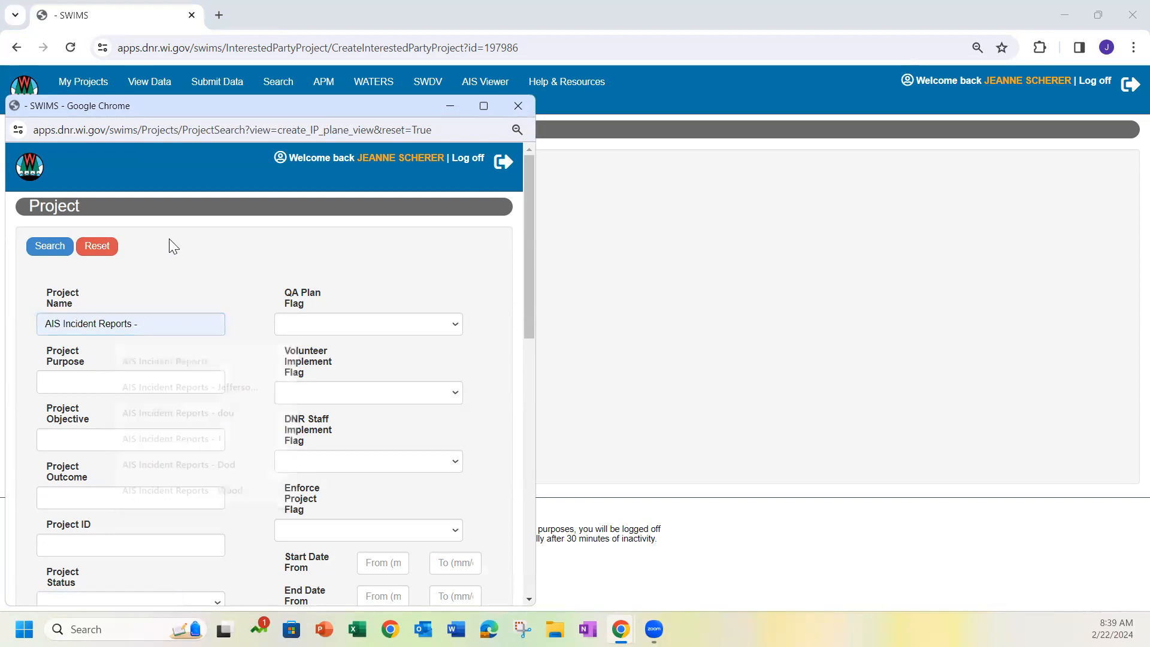
{"action": "left_click", "coordinate": [51, 247]}
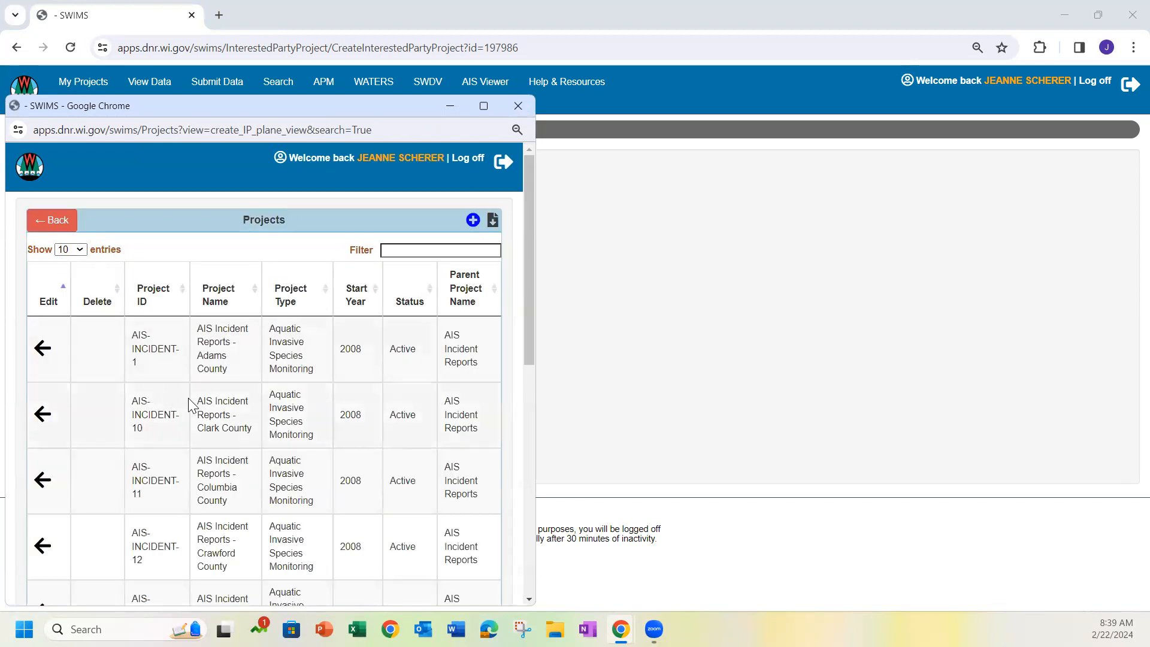
Choose the AIS Incident Reports - Columbia County project and create the association
{"action": "scroll", "coordinate": [223, 383], "scroll_direction": "down", "scroll_amount": 1}
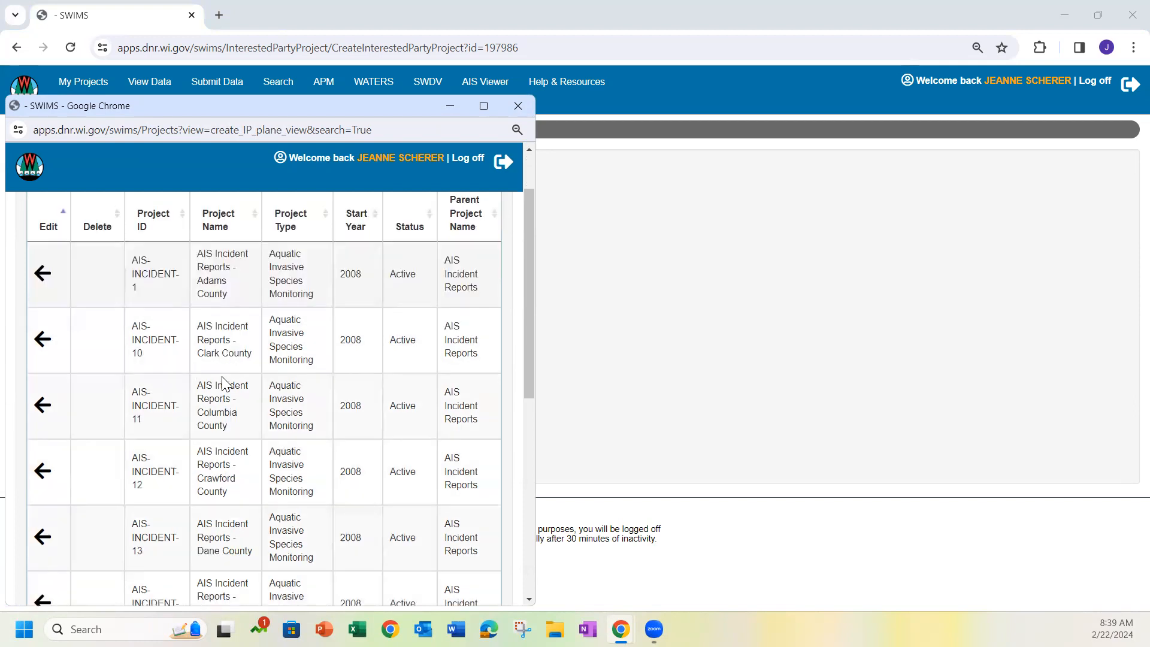
{"action": "scroll", "coordinate": [223, 383], "scroll_direction": "down", "scroll_amount": 2}
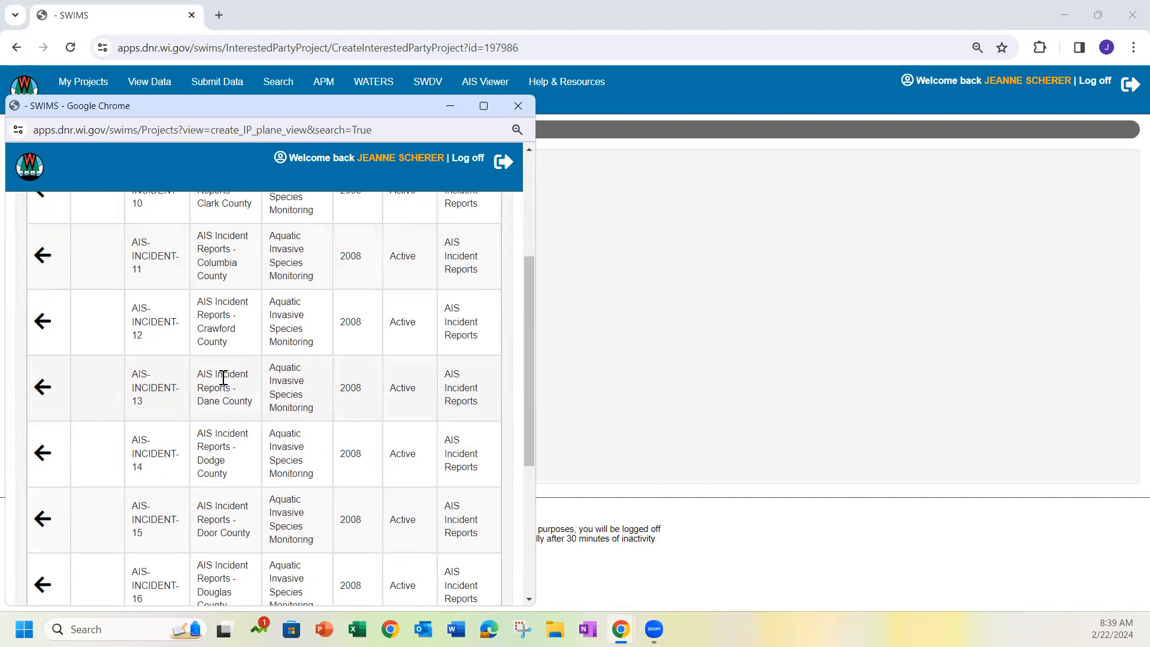
{"action": "left_click", "coordinate": [40, 258]}
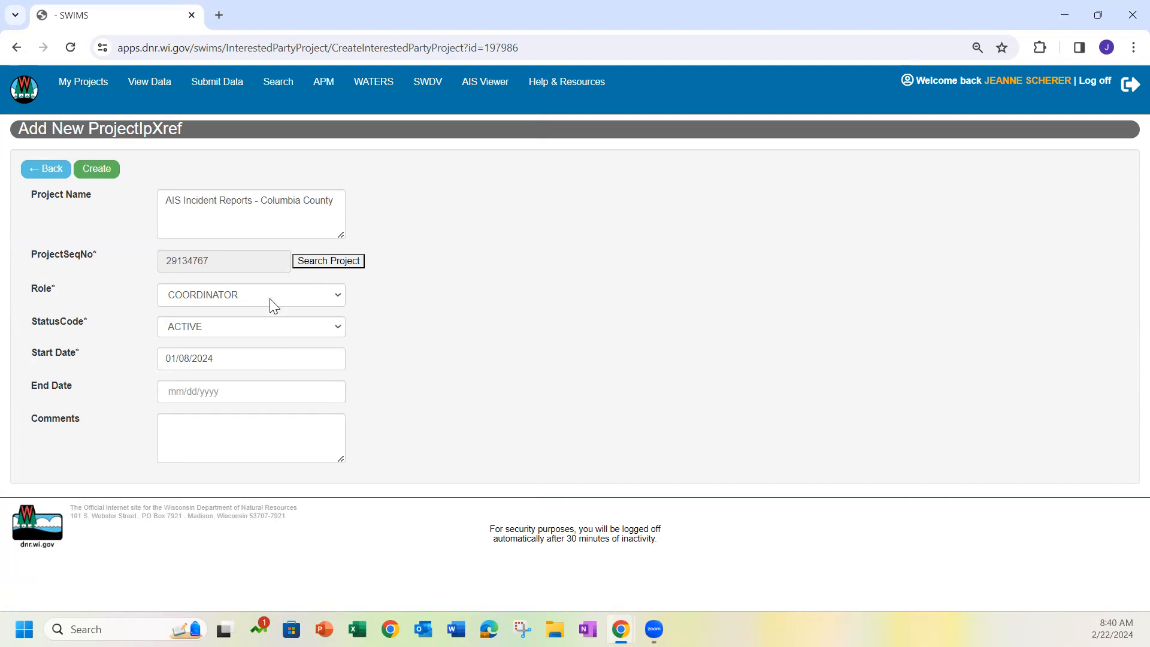
{"action": "left_click", "coordinate": [96, 169]}
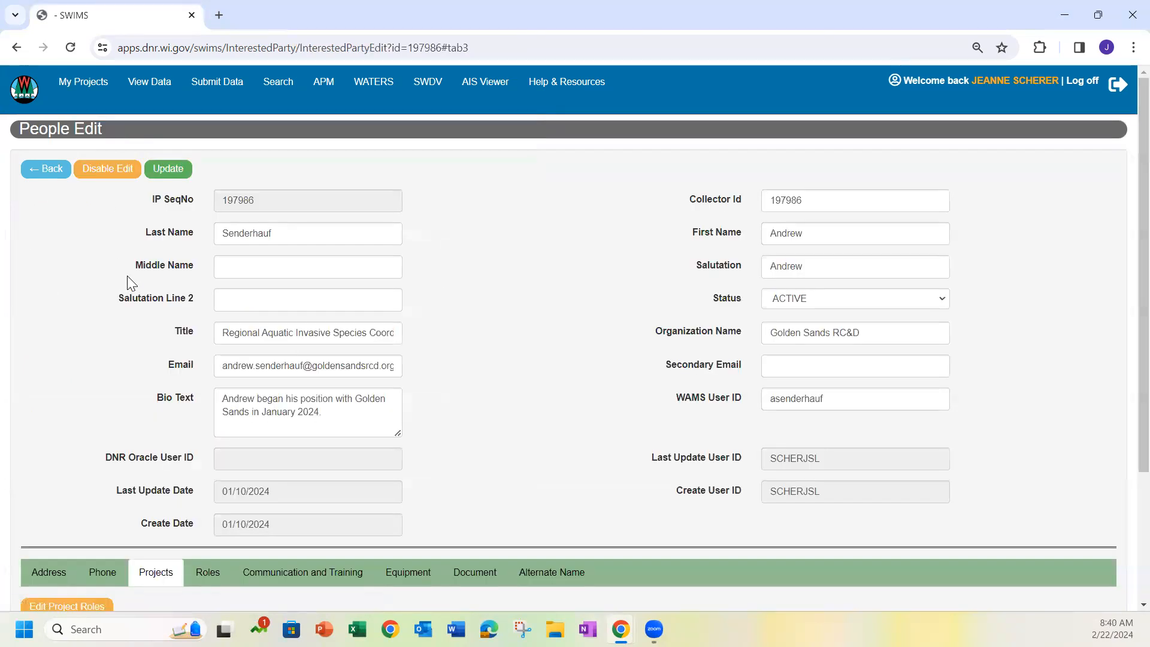
Start another project association from the coordinator's project list and open its project search
{"action": "scroll", "coordinate": [127, 276], "scroll_direction": "down", "scroll_amount": 3}
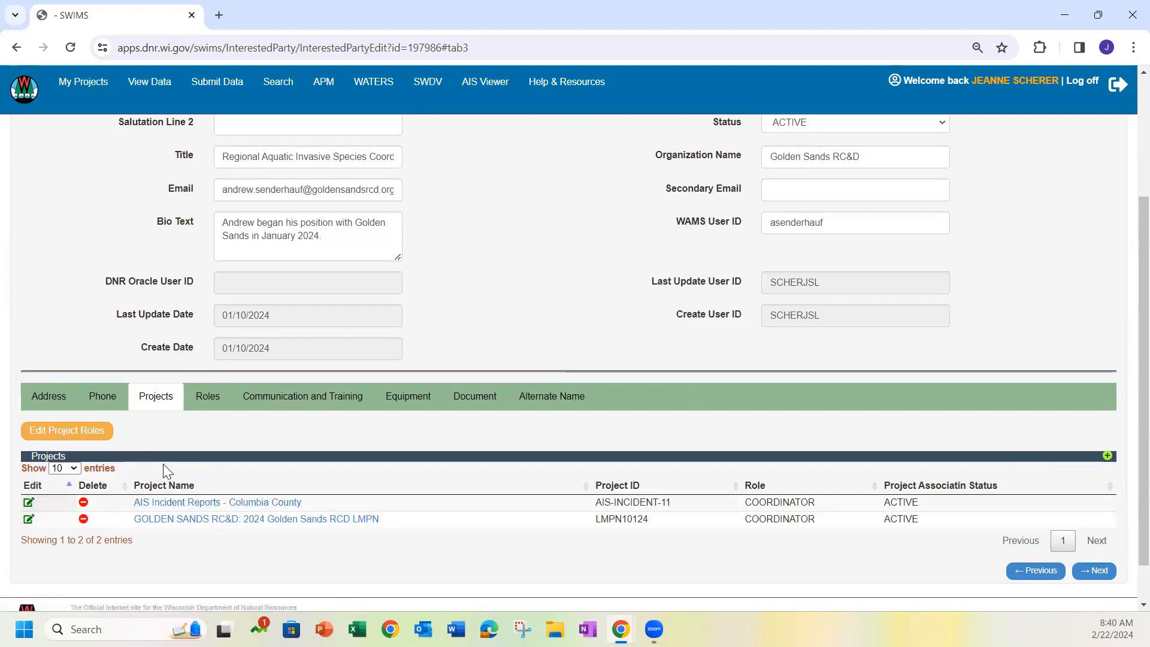
{"action": "left_click", "coordinate": [1108, 457]}
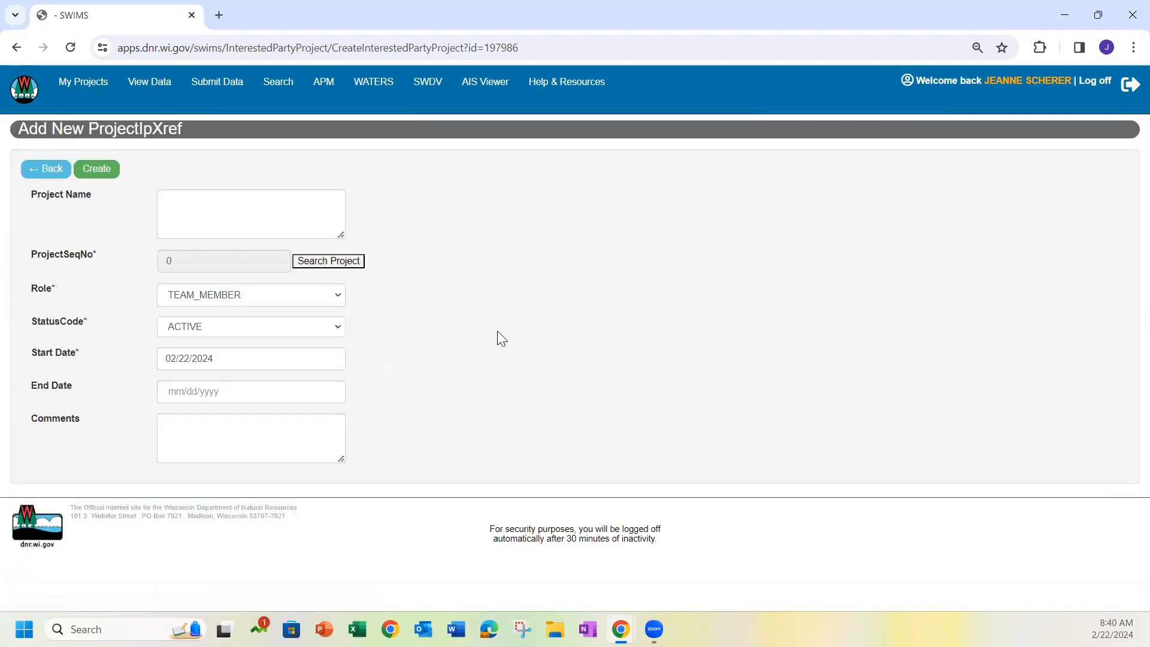
{"action": "left_click", "coordinate": [329, 262]}
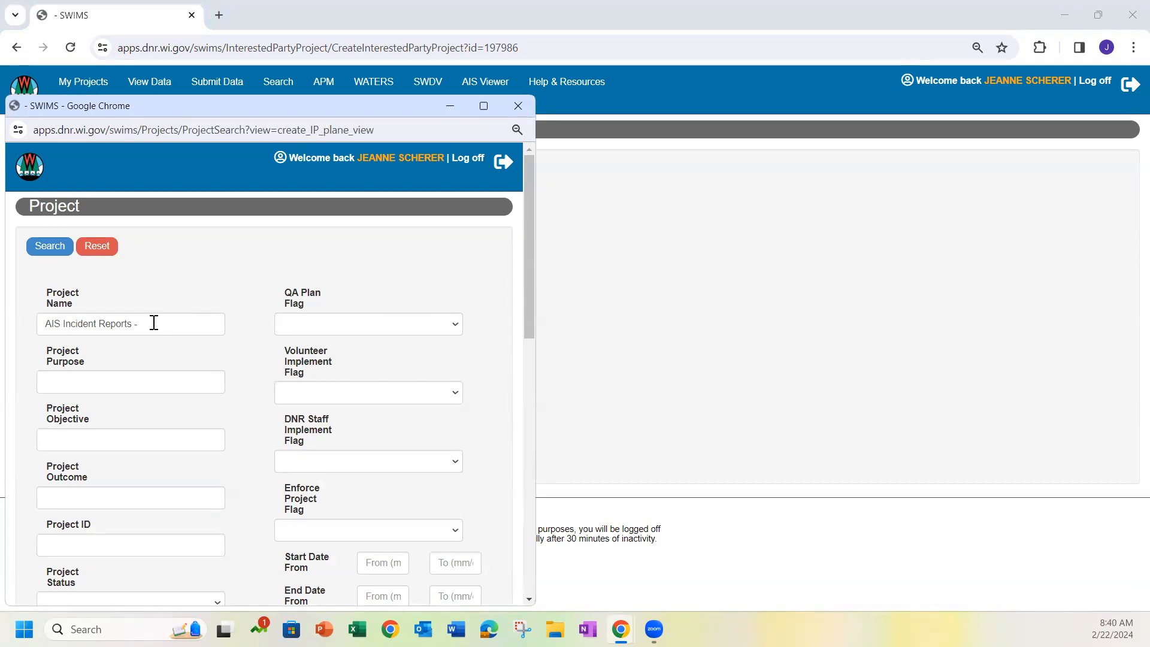
Narrow the AIS Incident Reports project search to Green Lake county and run it
{"action": "scroll", "coordinate": [247, 412], "scroll_direction": "down", "scroll_amount": 5}
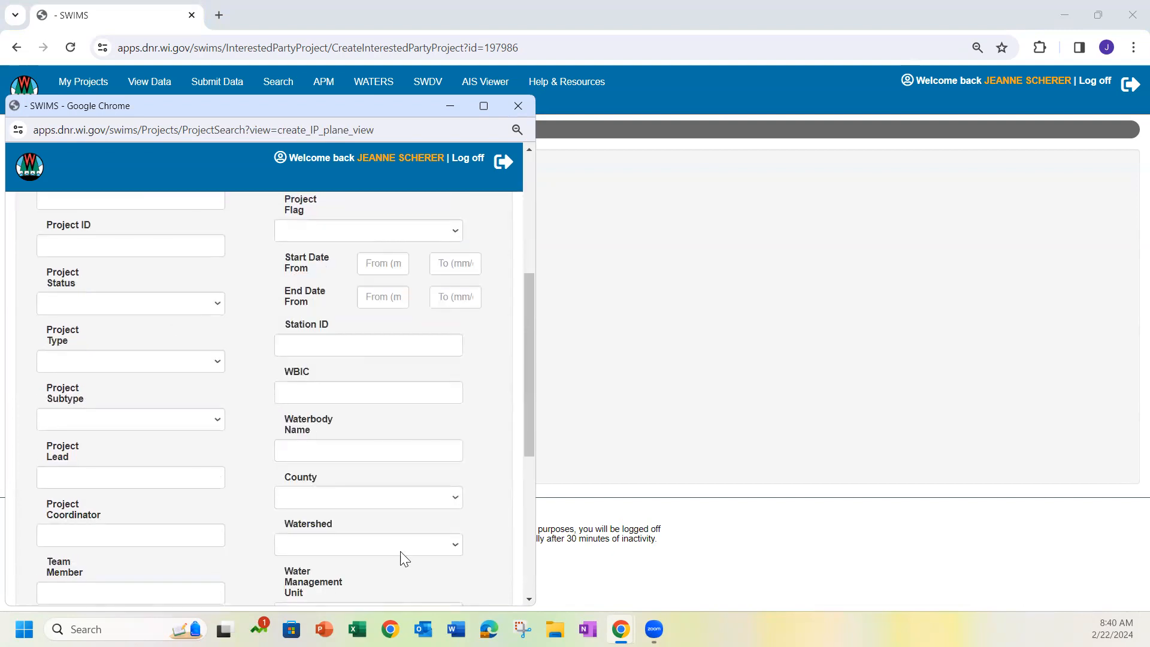
{"action": "left_click", "coordinate": [370, 500]}
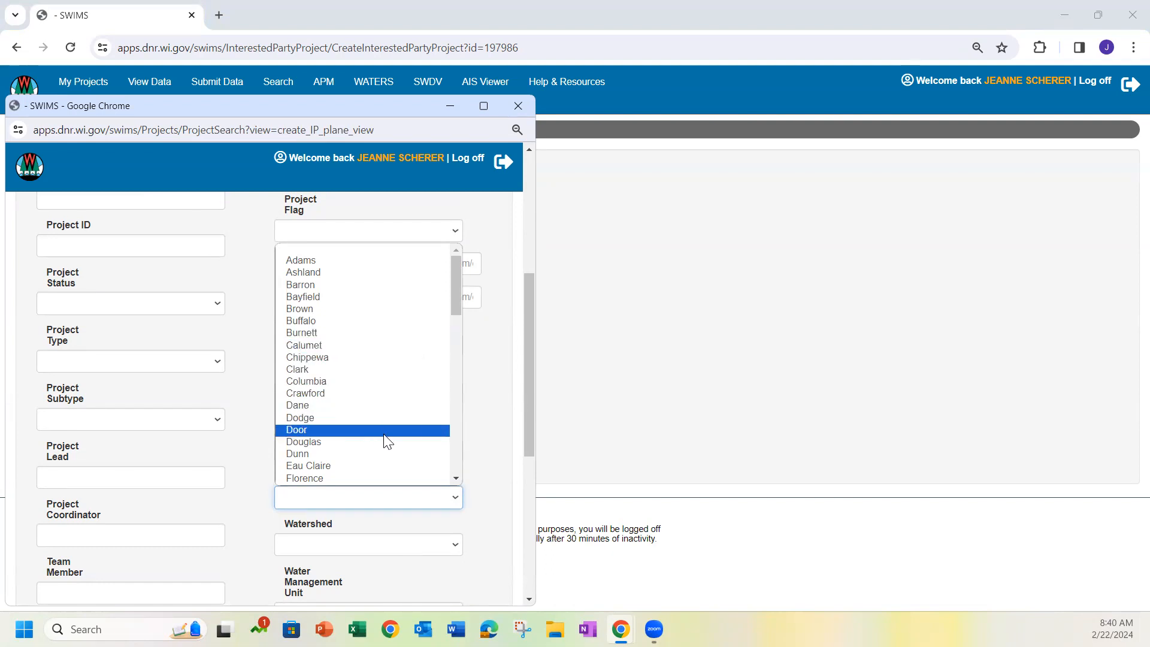
{"action": "scroll", "coordinate": [385, 441], "scroll_direction": "down", "scroll_amount": 5}
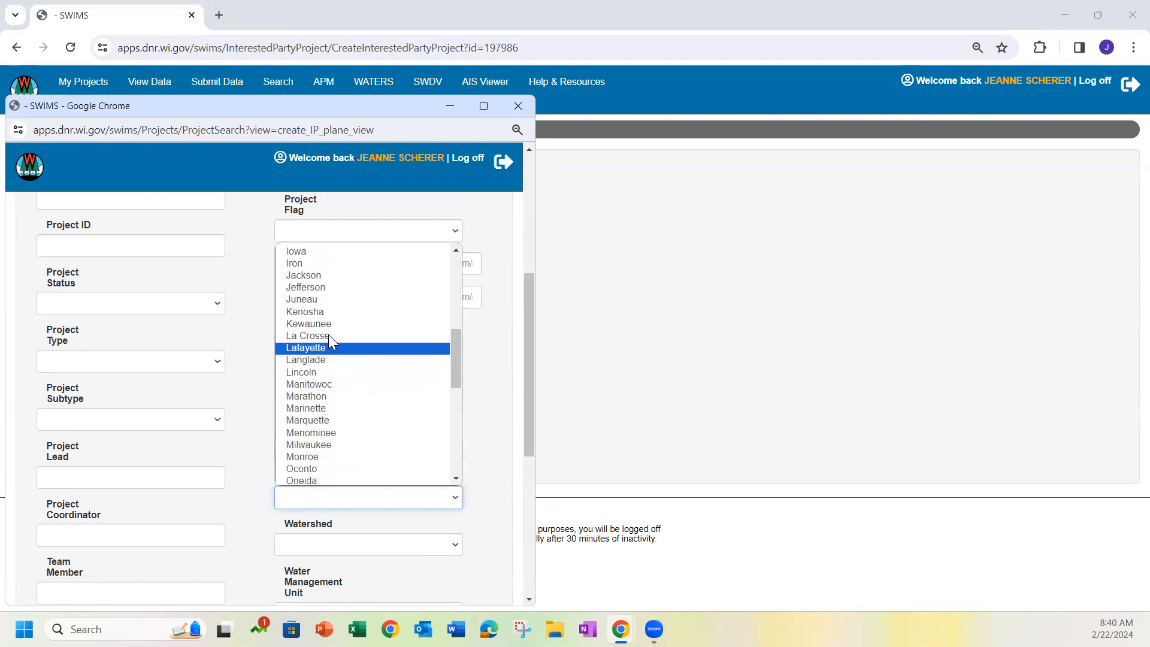
{"action": "scroll", "coordinate": [314, 315], "scroll_direction": "up", "scroll_amount": 3}
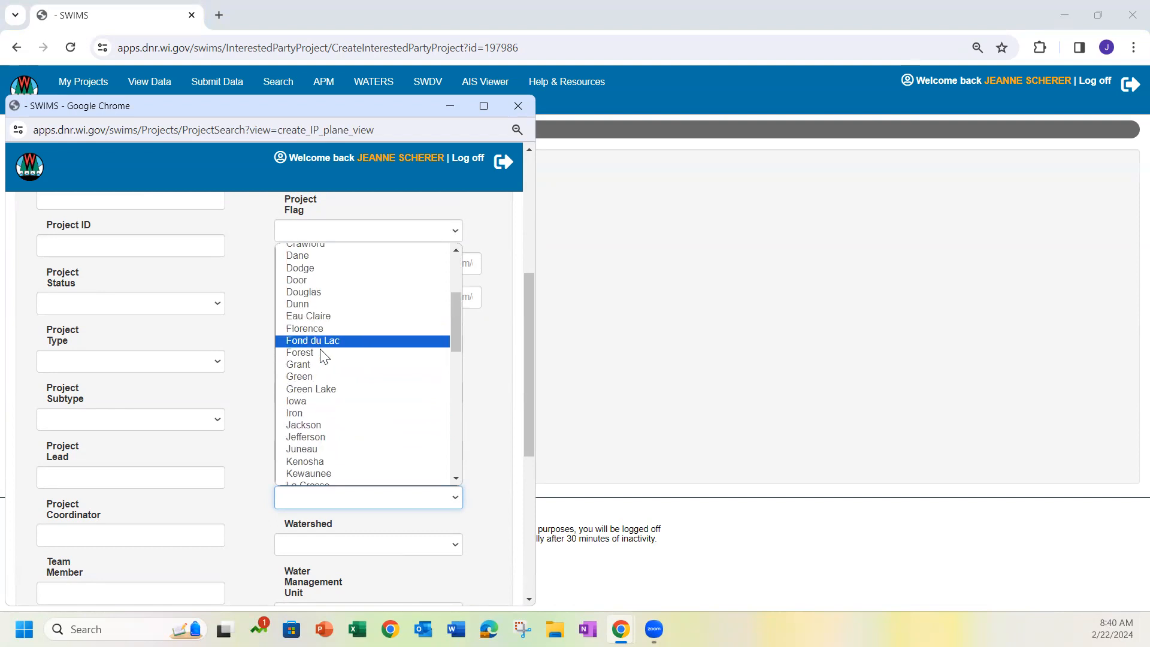
{"action": "left_click", "coordinate": [334, 391]}
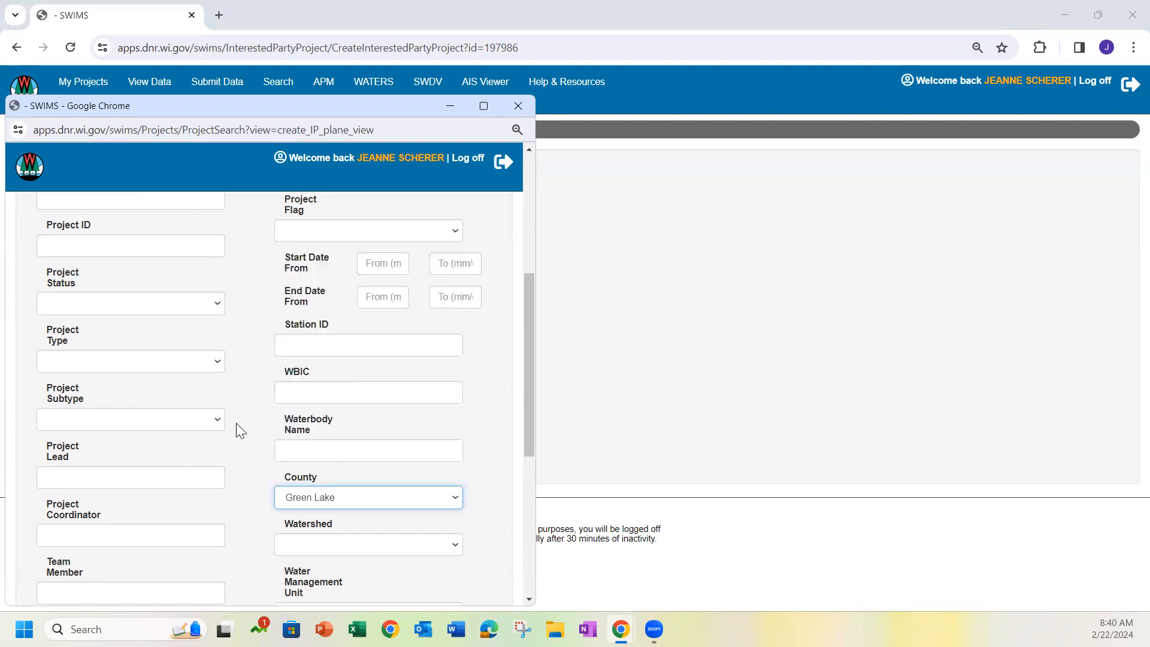
{"action": "scroll", "coordinate": [243, 418], "scroll_direction": "up", "scroll_amount": 5}
{"action": "left_click", "coordinate": [51, 248]}
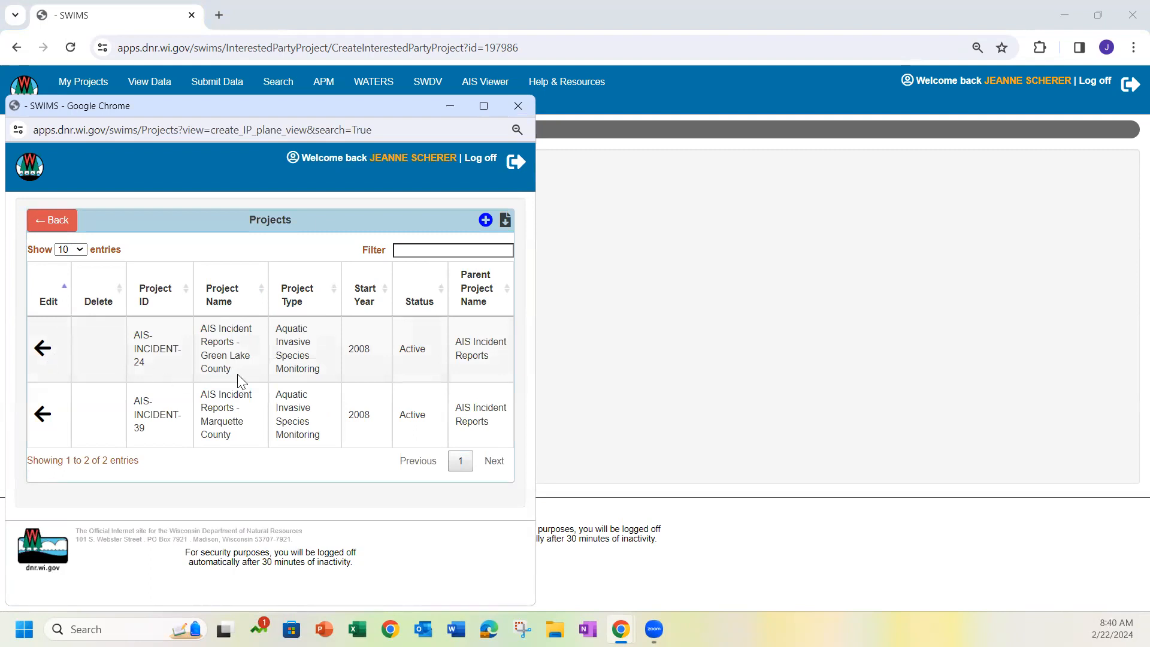
Choose the AIS Incident Reports - Green Lake County project and set the association's role to COORDINATOR
{"action": "left_click", "coordinate": [44, 353]}
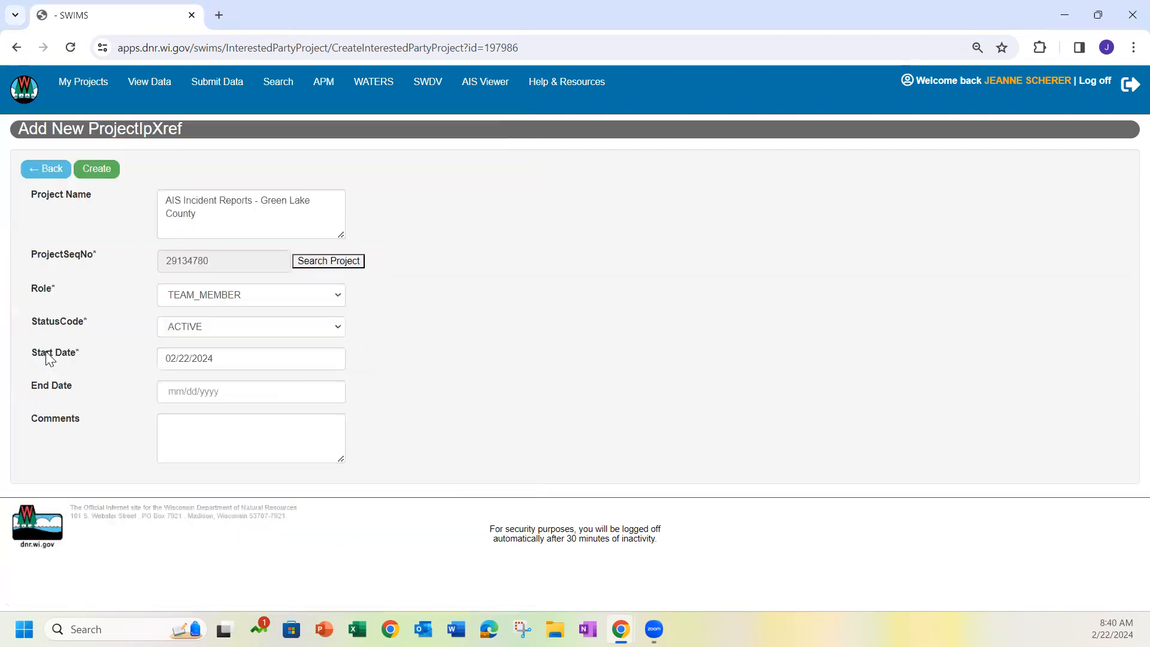
{"action": "left_click", "coordinate": [234, 295]}
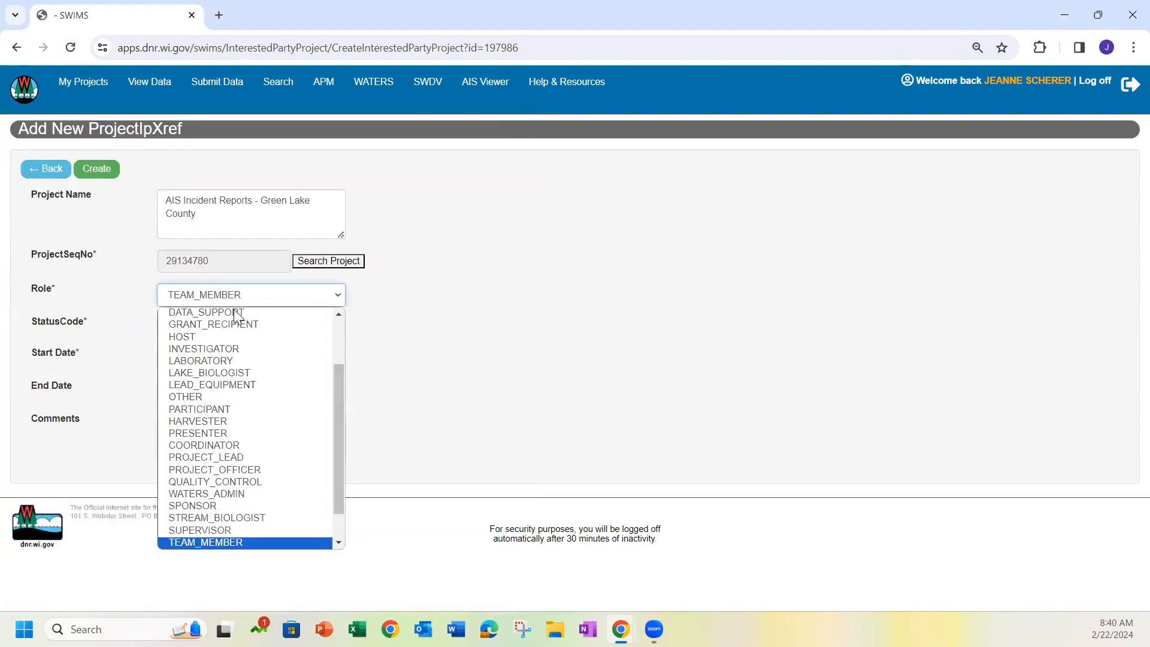
{"action": "left_click", "coordinate": [237, 445]}
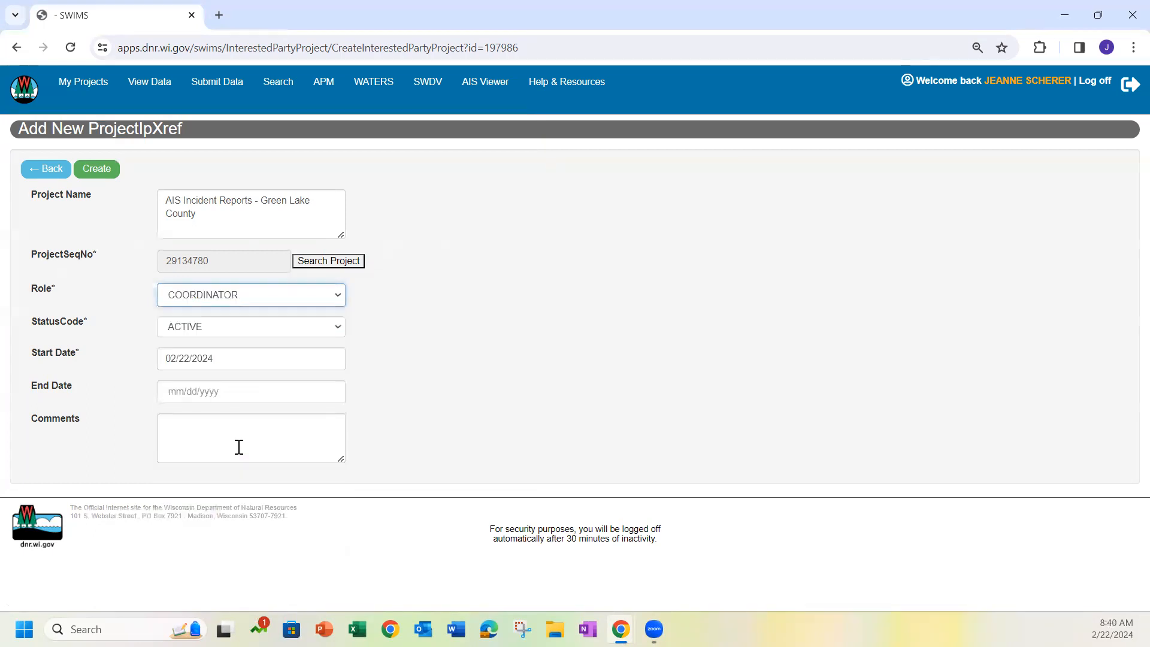
Set the Green Lake County association's start date to 01/08/2024 and create the association
{"action": "left_click", "coordinate": [247, 366]}
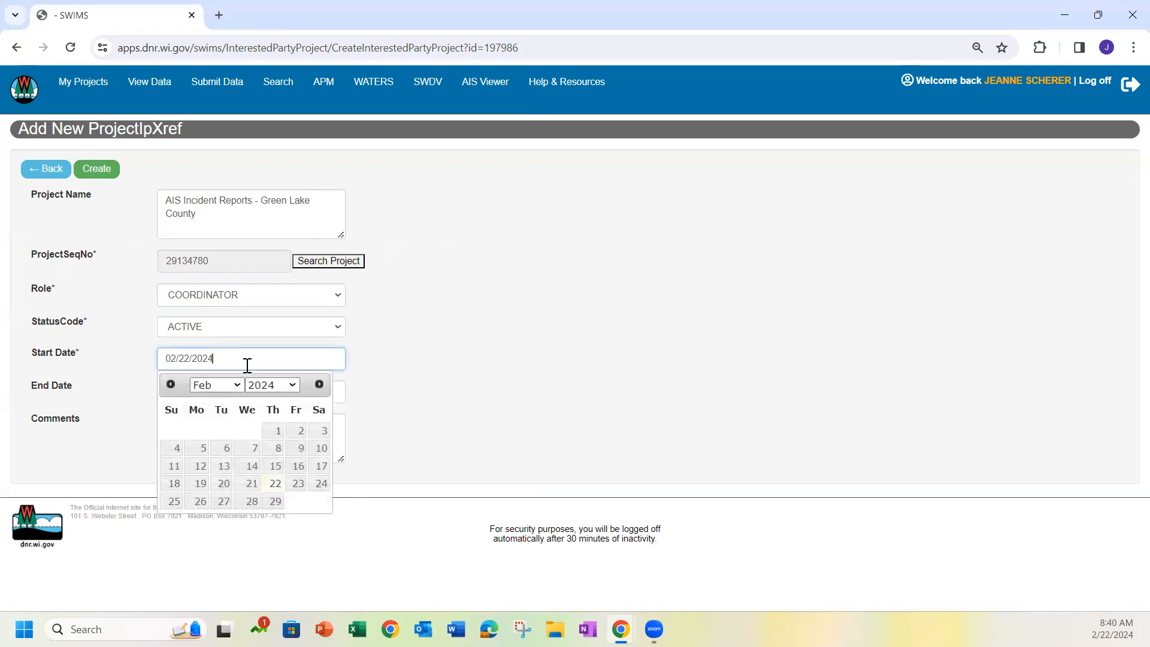
{"action": "left_click", "coordinate": [170, 386]}
{"action": "left_click", "coordinate": [200, 449]}
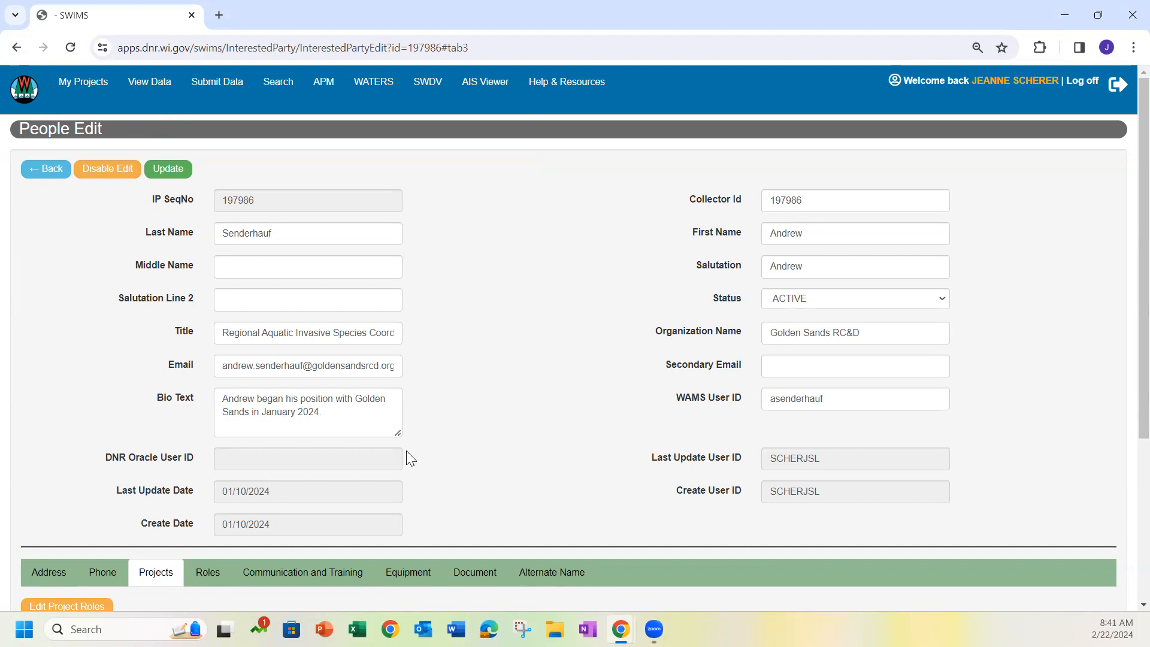
Start a further project association with the COORDINATOR role and open its project search
{"action": "scroll", "coordinate": [438, 433], "scroll_direction": "down", "scroll_amount": 2}
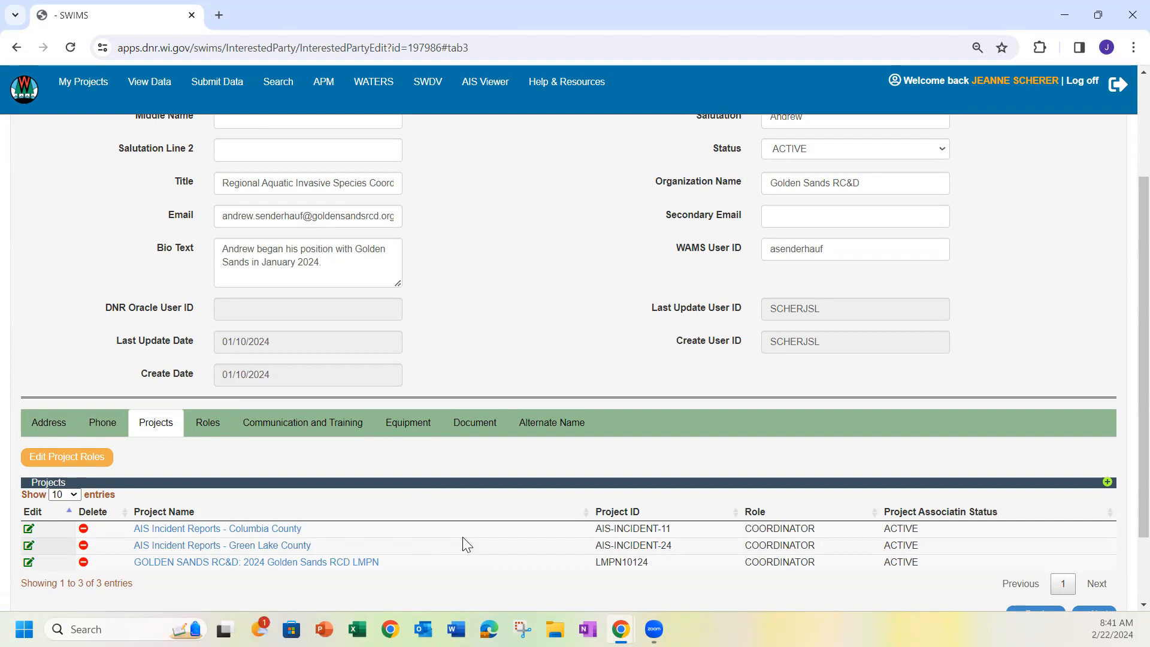
{"action": "left_click", "coordinate": [1107, 484]}
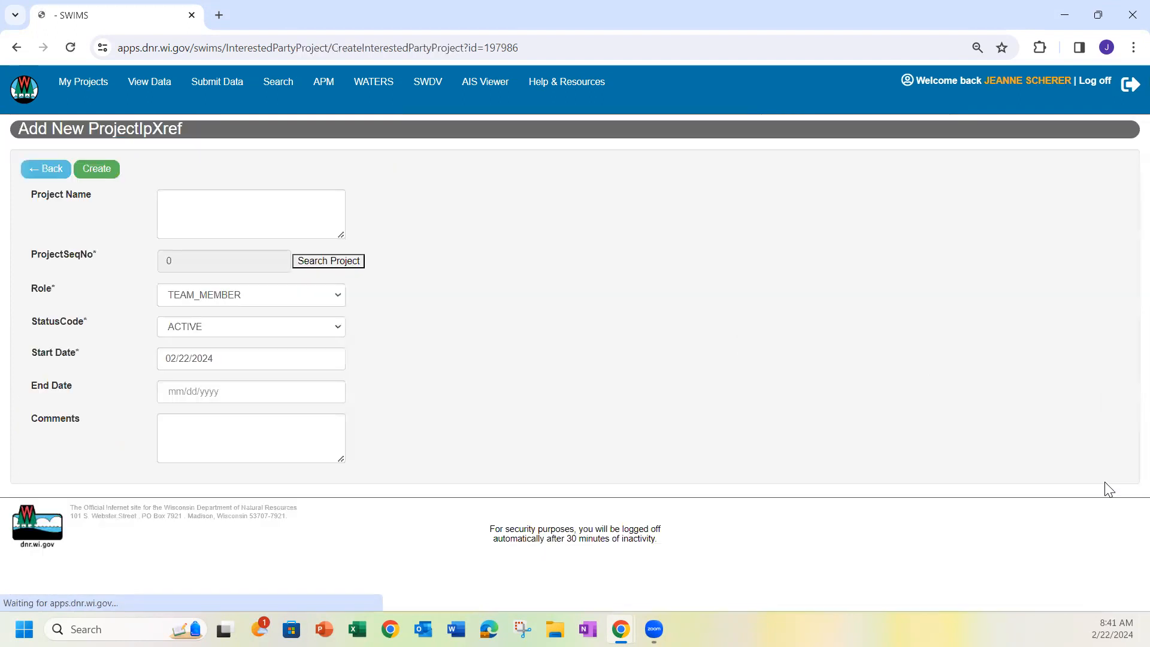
{"action": "left_click", "coordinate": [271, 297]}
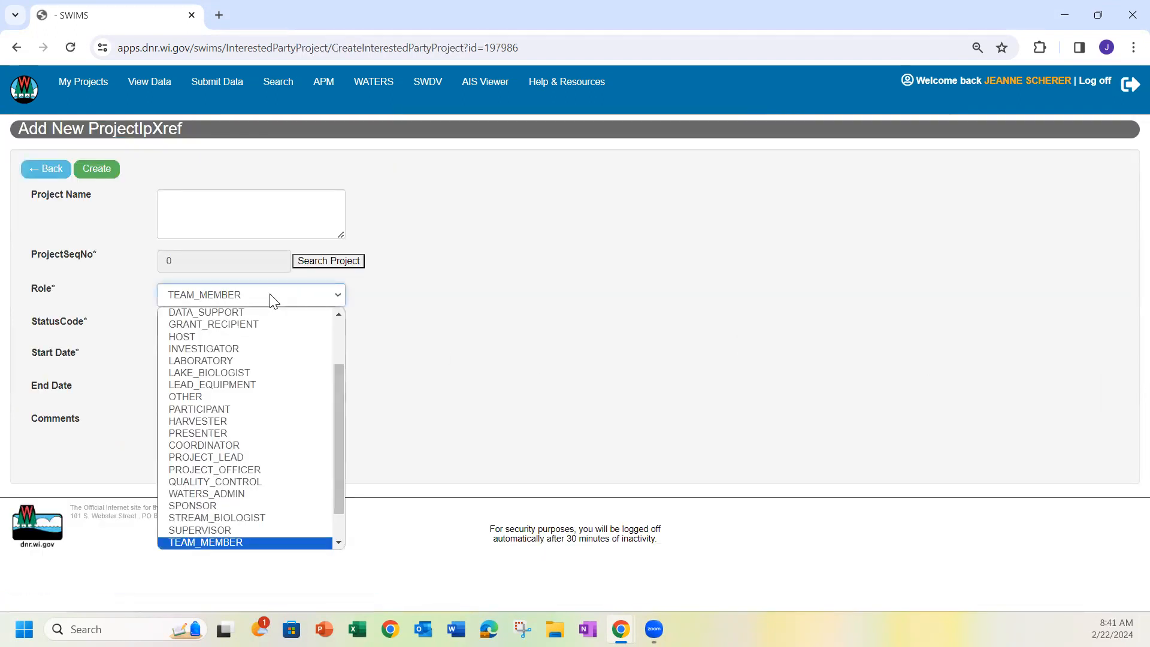
{"action": "left_click", "coordinate": [243, 447]}
{"action": "left_click", "coordinate": [330, 261]}
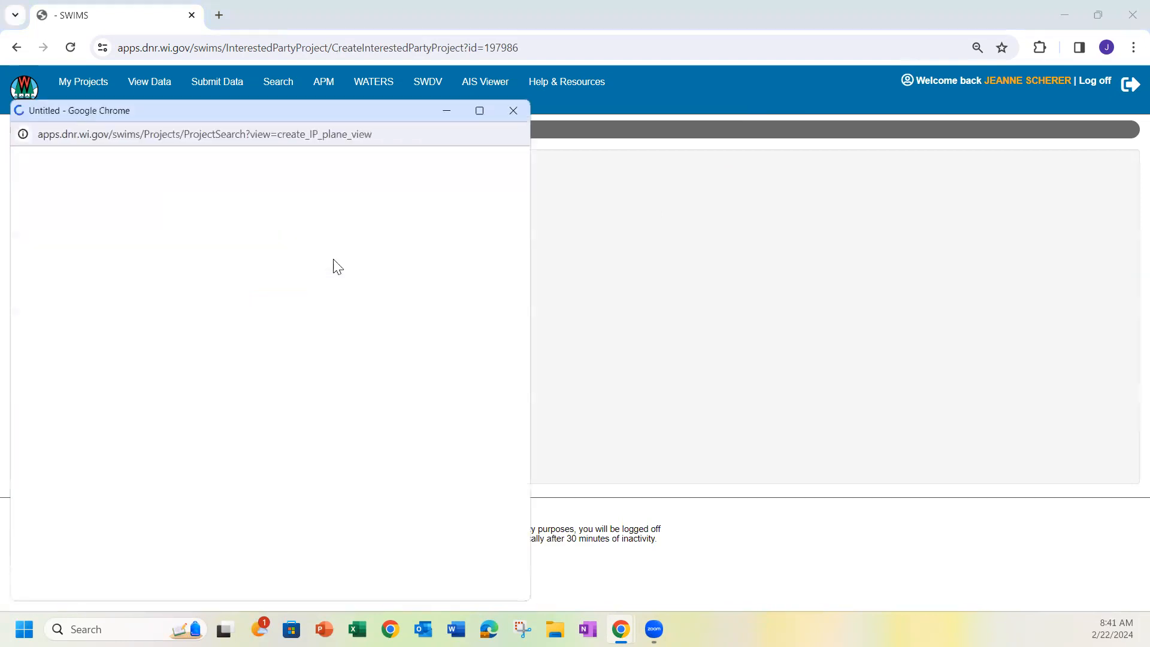
Replace the project name criterion with "Signage insta" and search for matching projects
{"action": "left_click", "coordinate": [155, 324]}
{"action": "type", "text": "AIS Inc"}
{"action": "key", "text": "ctrl+a"}
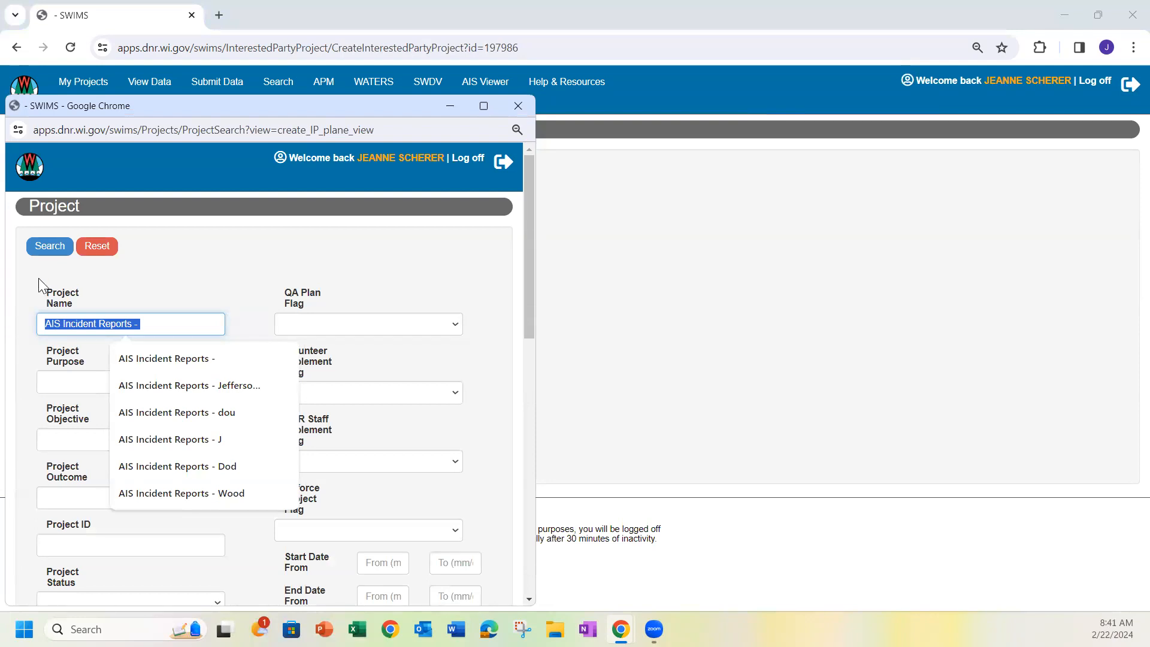
{"action": "type", "text": "si"}
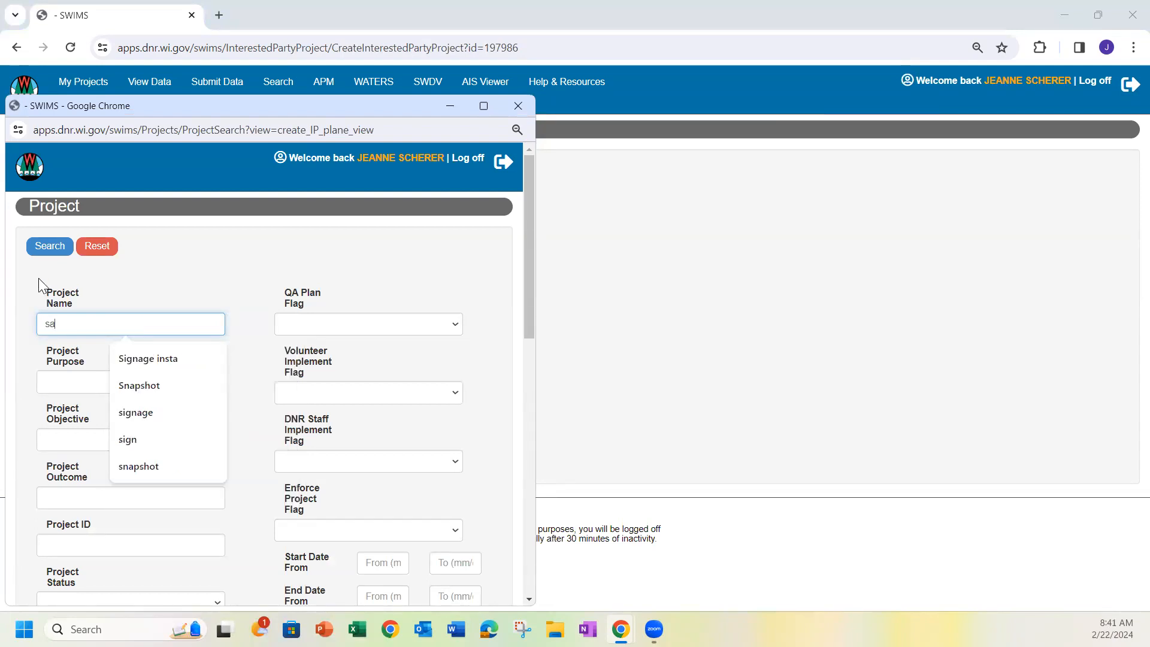
{"action": "type", "text": "gna"}
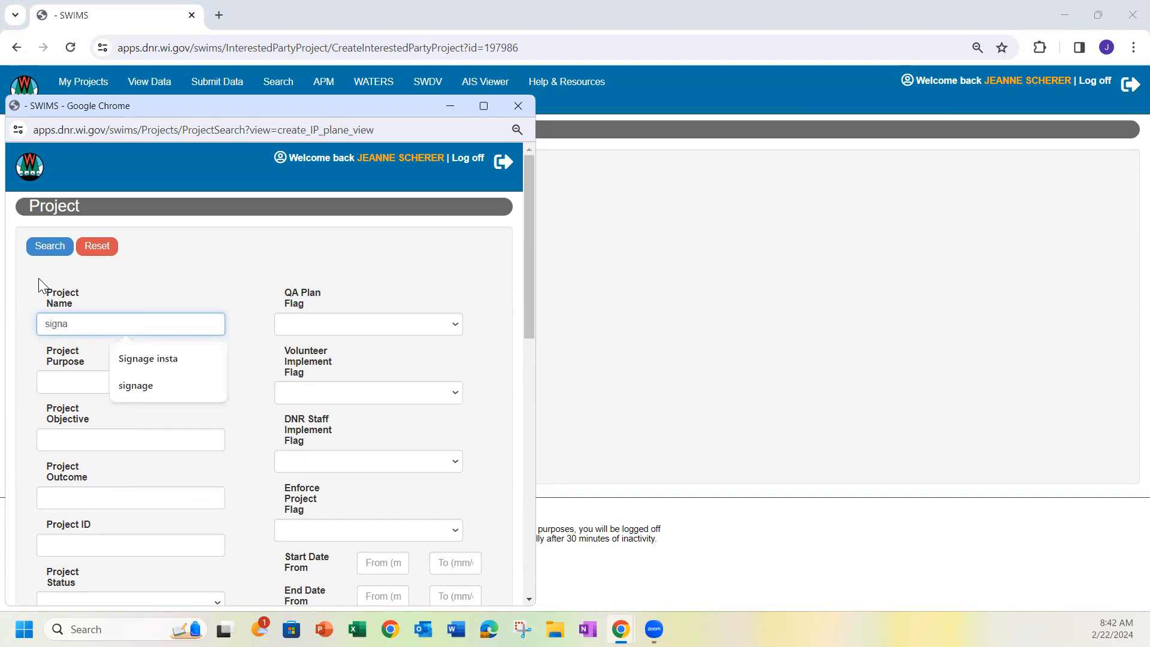
{"action": "left_click", "coordinate": [157, 360]}
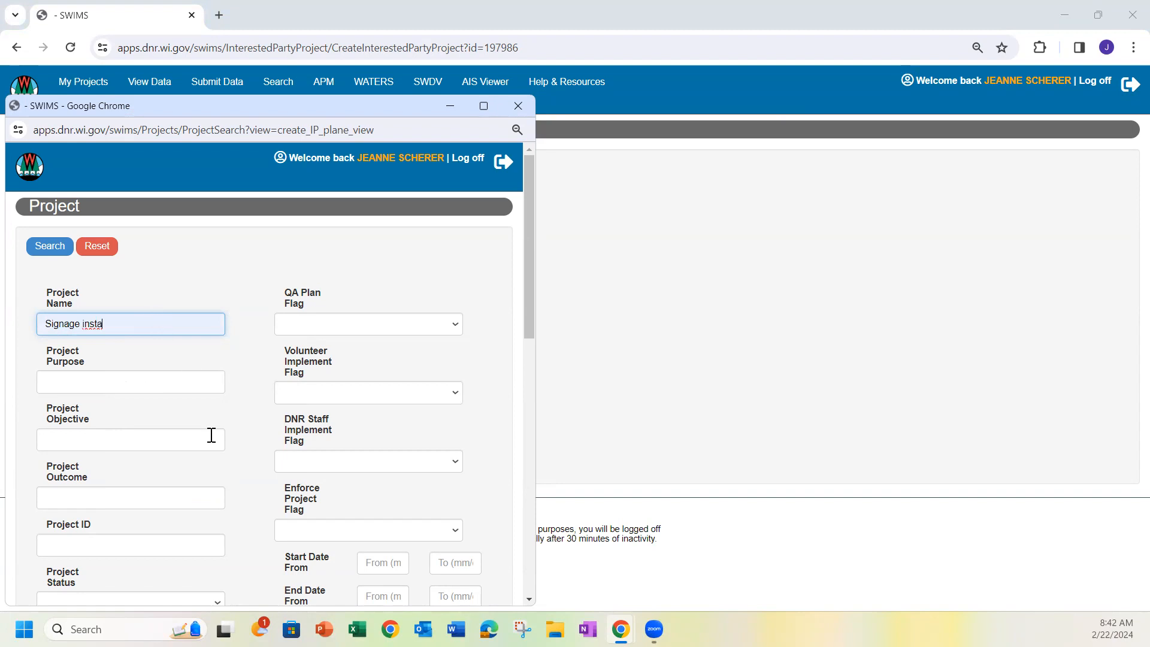
{"action": "scroll", "coordinate": [244, 455], "scroll_direction": "down", "scroll_amount": 6}
{"action": "scroll", "coordinate": [328, 422], "scroll_direction": "up", "scroll_amount": 7}
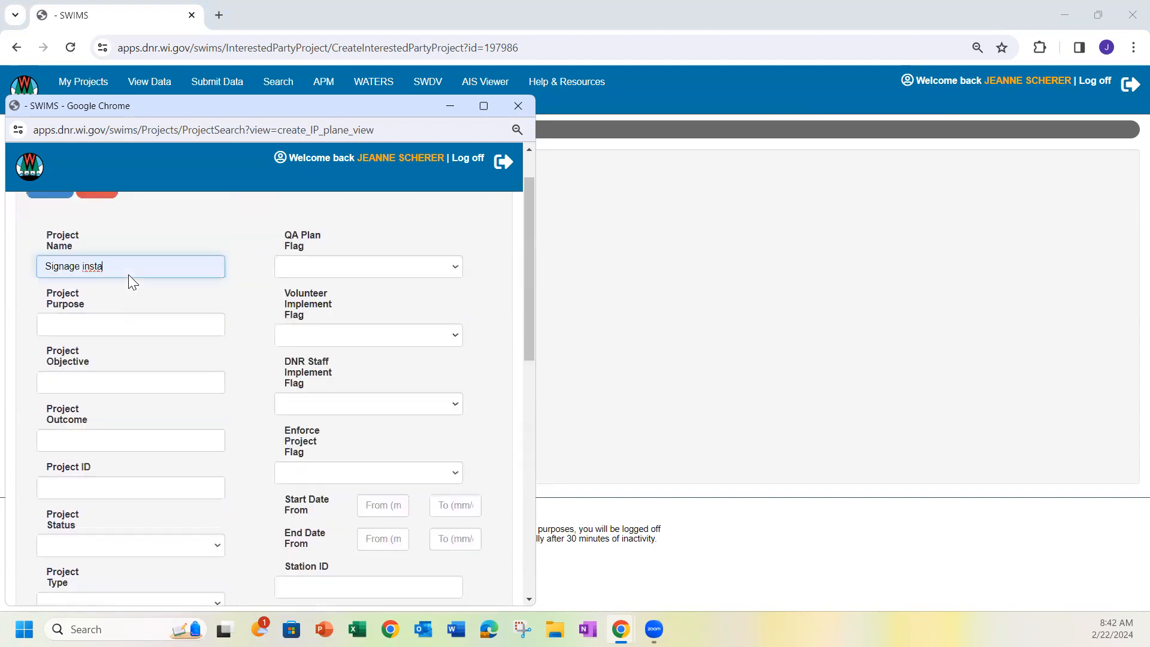
{"action": "left_click", "coordinate": [48, 246]}
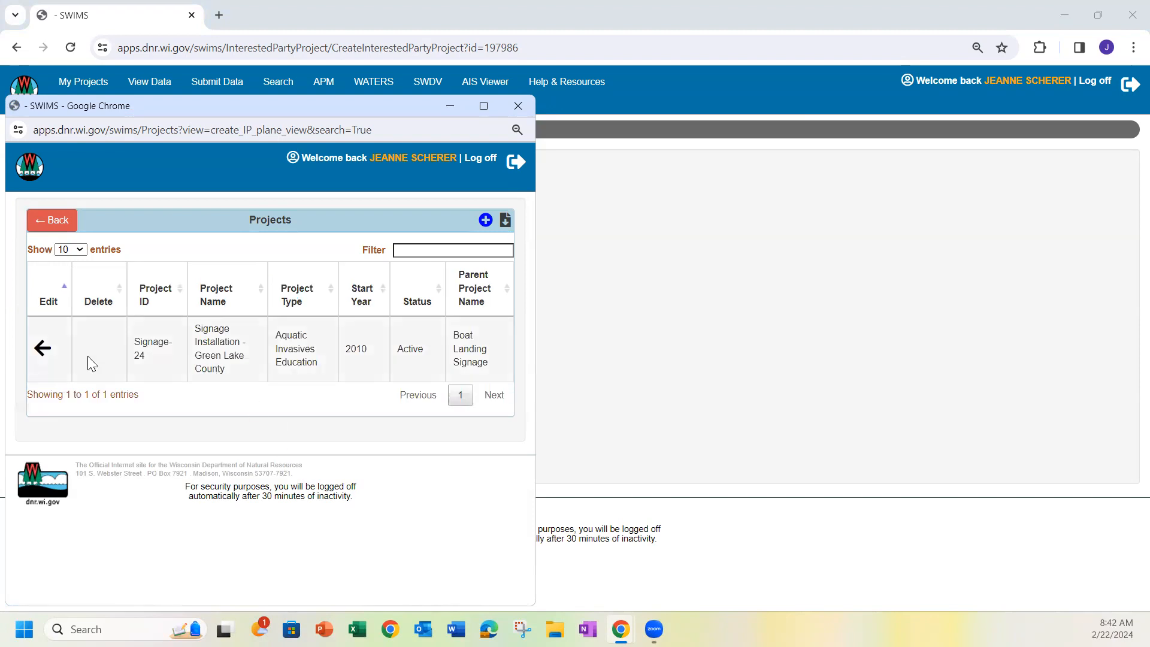
Choose the Signage Installation - Green Lake County project, set the association's start date to 01/08/2024 and create the association
{"action": "left_click", "coordinate": [42, 348]}
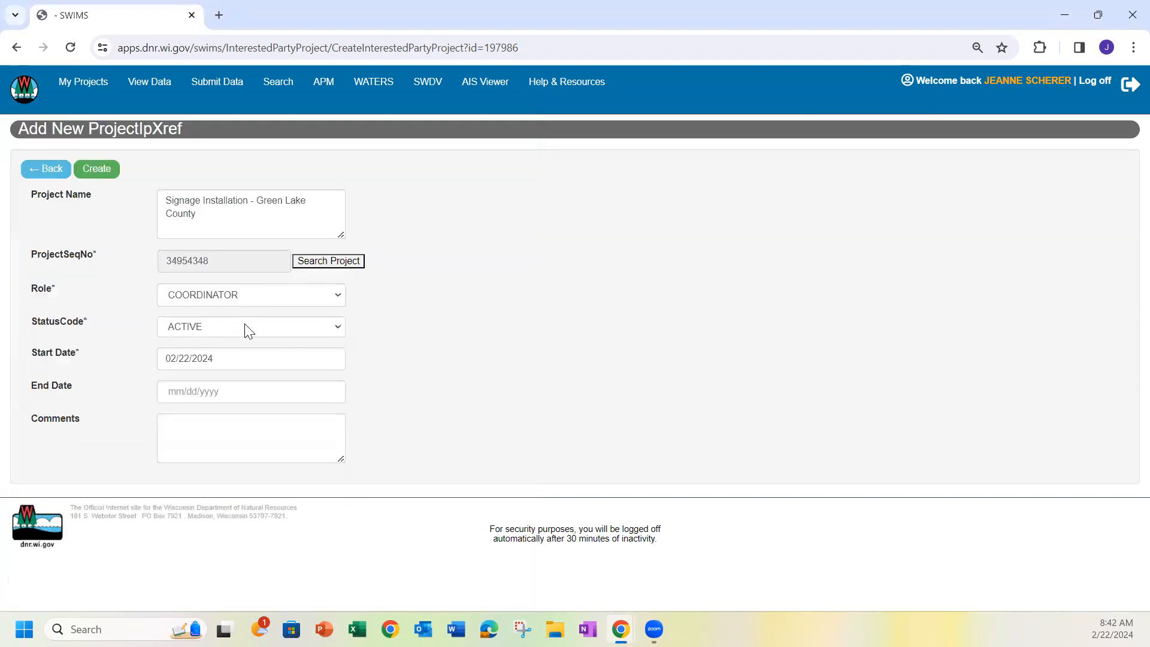
{"action": "left_click", "coordinate": [213, 361]}
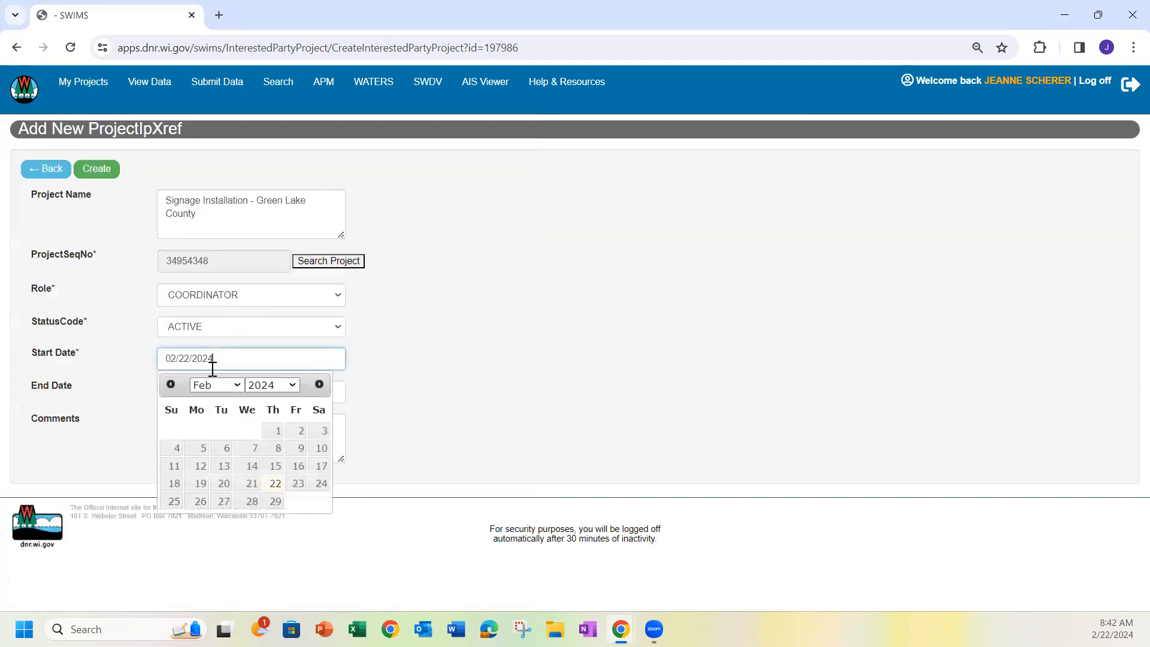
{"action": "left_click", "coordinate": [169, 383]}
{"action": "left_click", "coordinate": [192, 446]}
{"action": "left_click", "coordinate": [93, 171]}
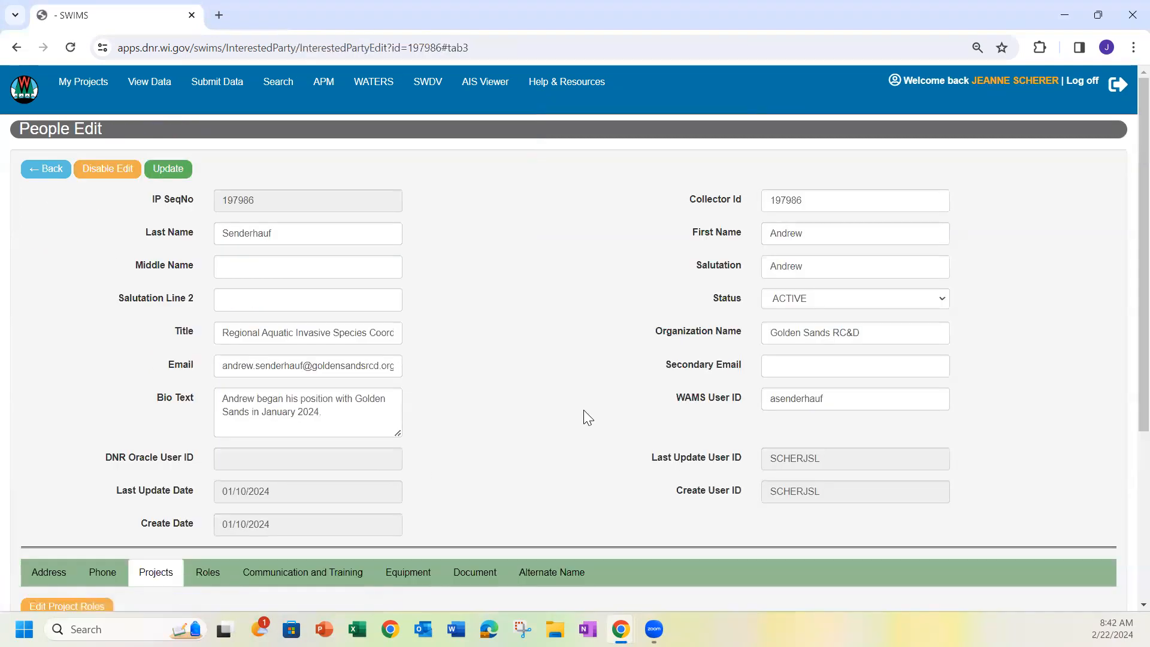
Review the coordinator's project associations and assigned roles in the people record
{"action": "scroll", "coordinate": [581, 412], "scroll_direction": "down", "scroll_amount": 4}
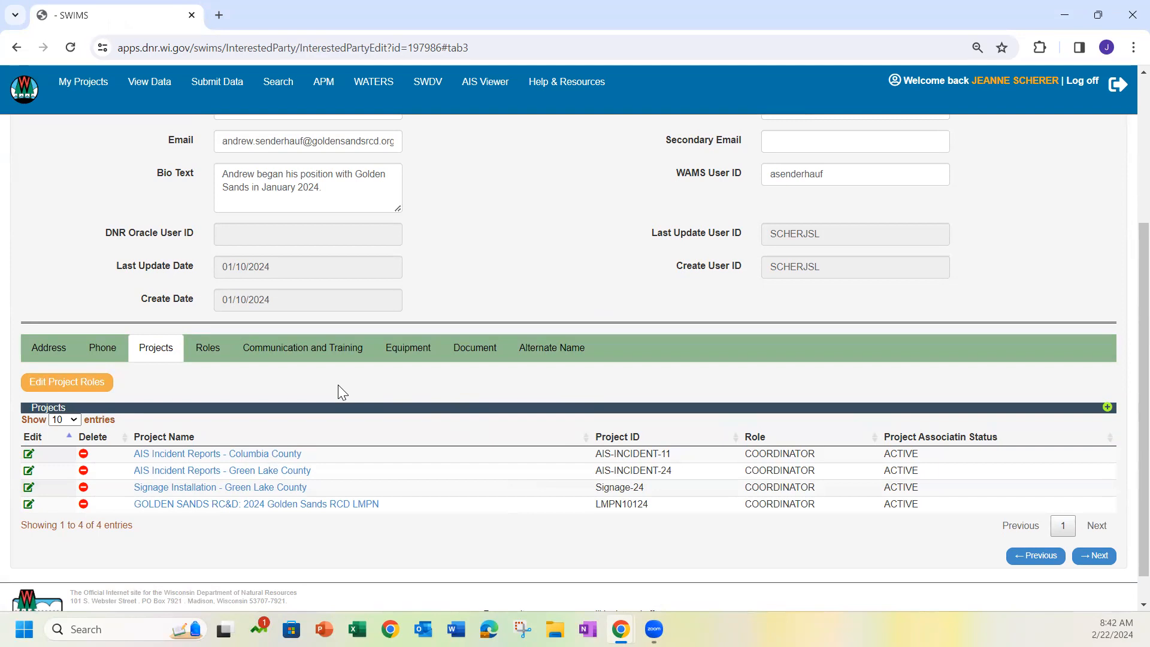
{"action": "left_click", "coordinate": [203, 350]}
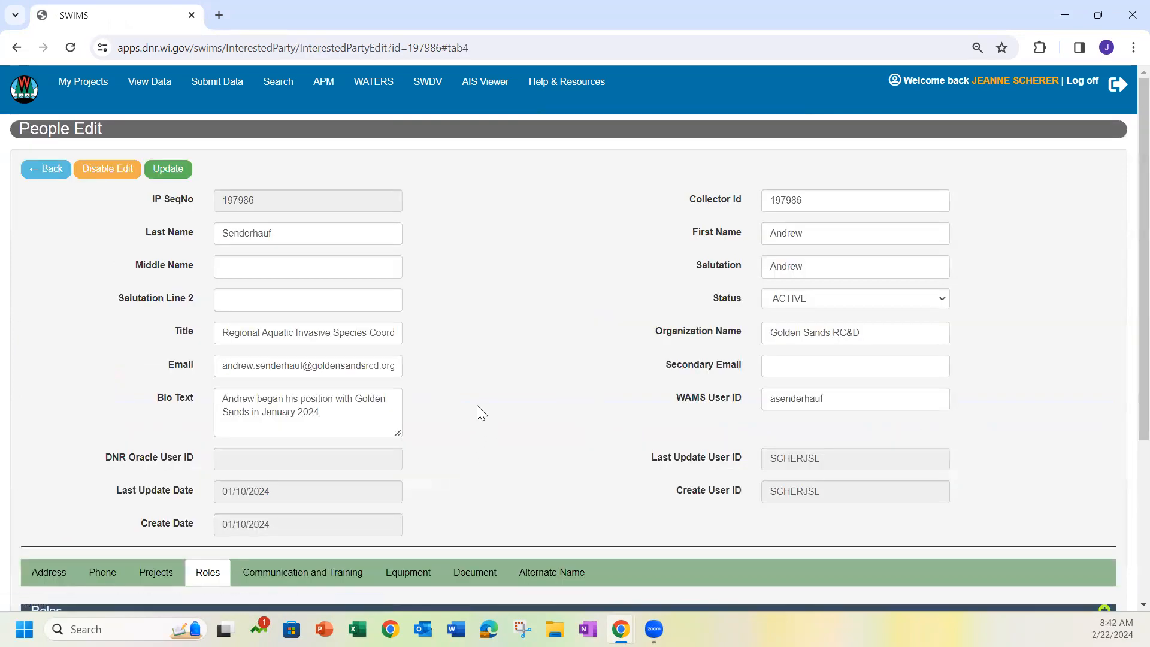
{"action": "scroll", "coordinate": [477, 405], "scroll_direction": "down", "scroll_amount": 4}
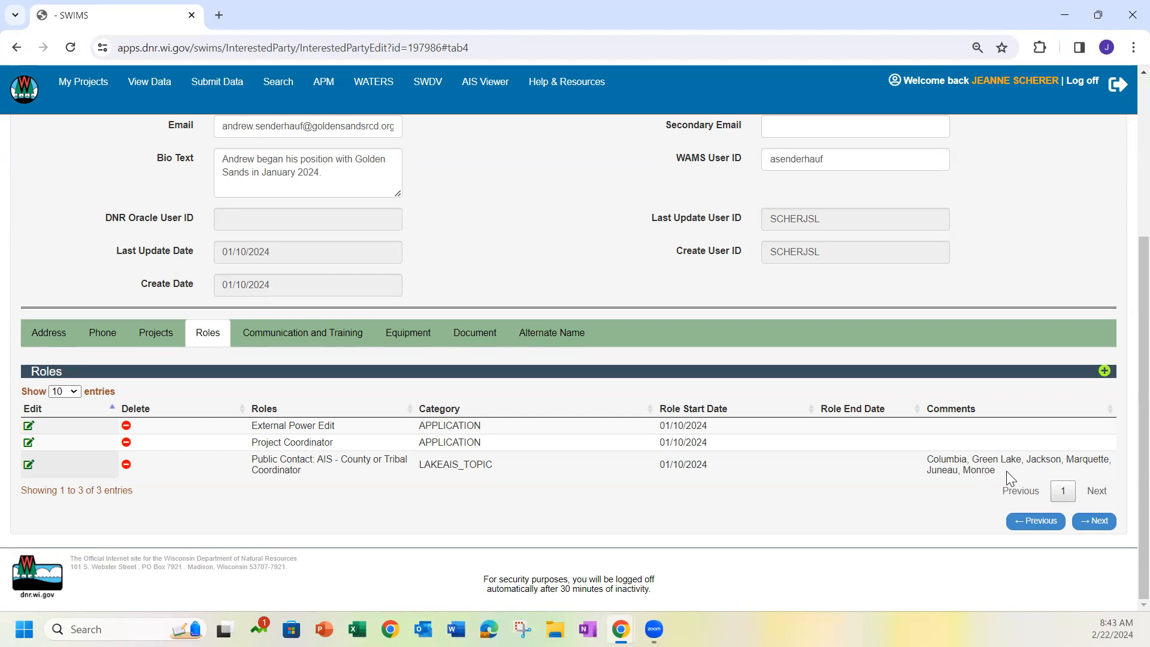
Open the AIS Contacts page in a new browser tab and look up the contacts for Green Lake County
{"action": "left_click", "coordinate": [222, 15]}
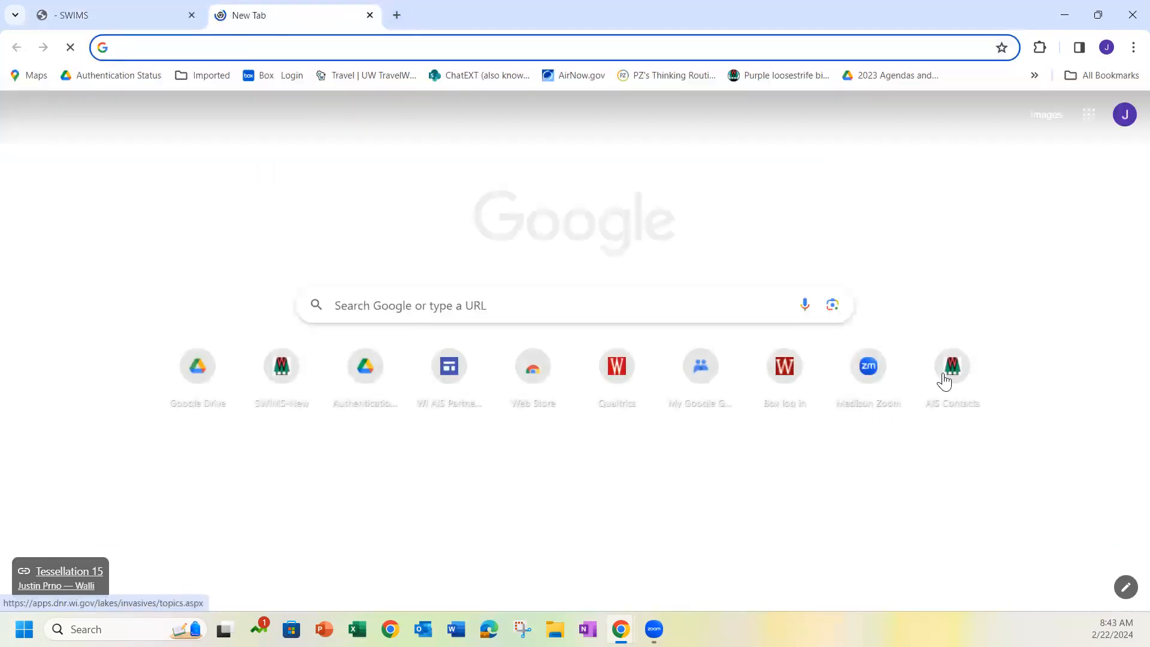
{"action": "left_click", "coordinate": [947, 378]}
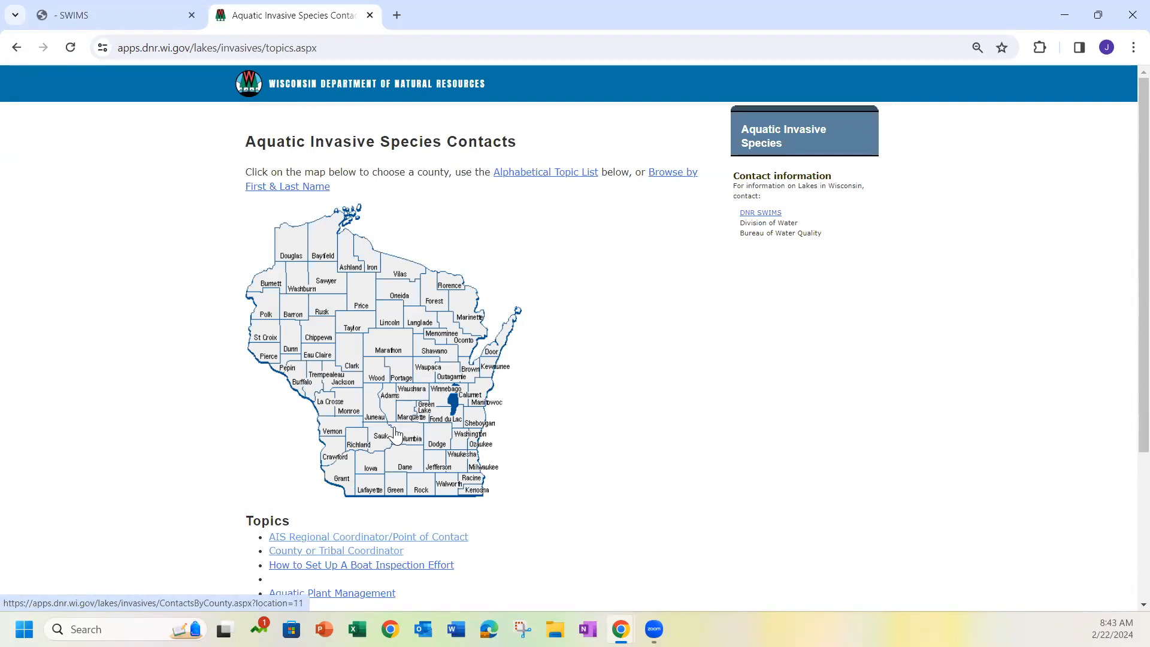
{"action": "left_click", "coordinate": [424, 413]}
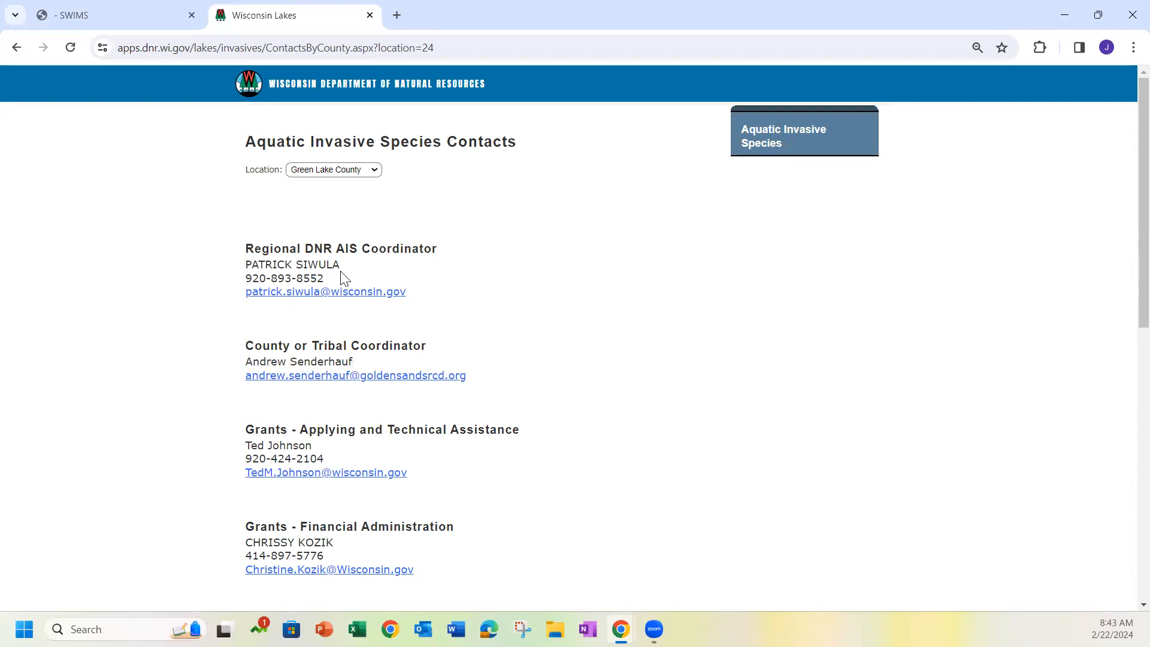
Return to SWIMS, set the phone type of the coordinator's existing phone number to WORK_MOBILE and update the entry
{"action": "left_click", "coordinate": [134, 20]}
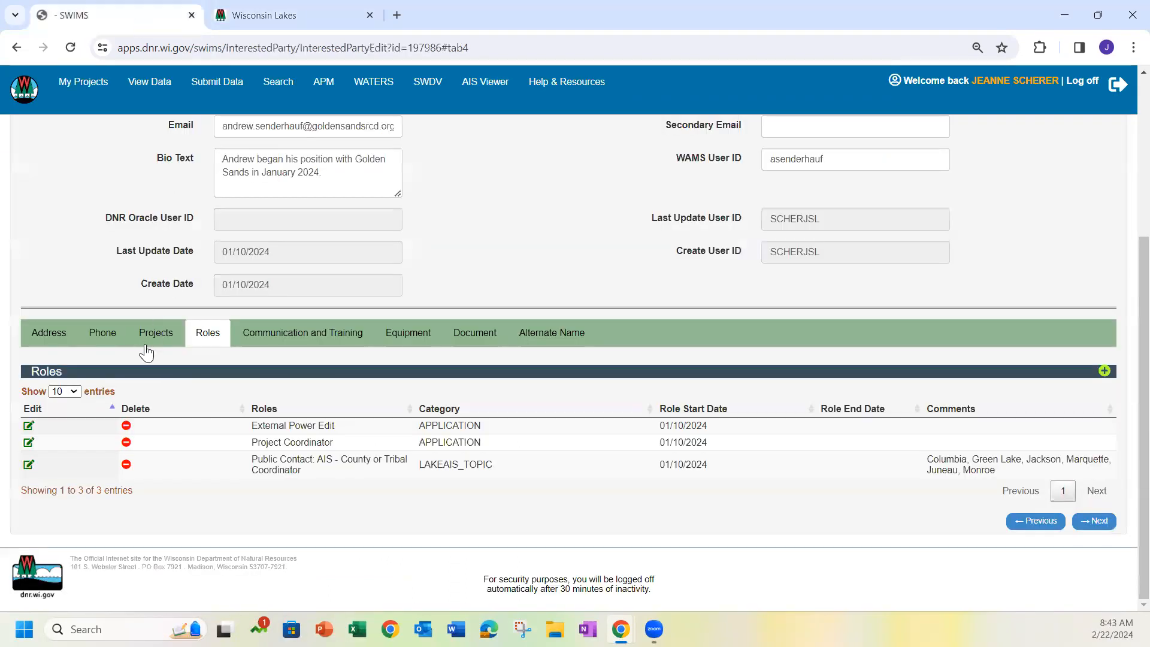
{"action": "left_click", "coordinate": [115, 339]}
{"action": "scroll", "coordinate": [121, 370], "scroll_direction": "down", "scroll_amount": 3}
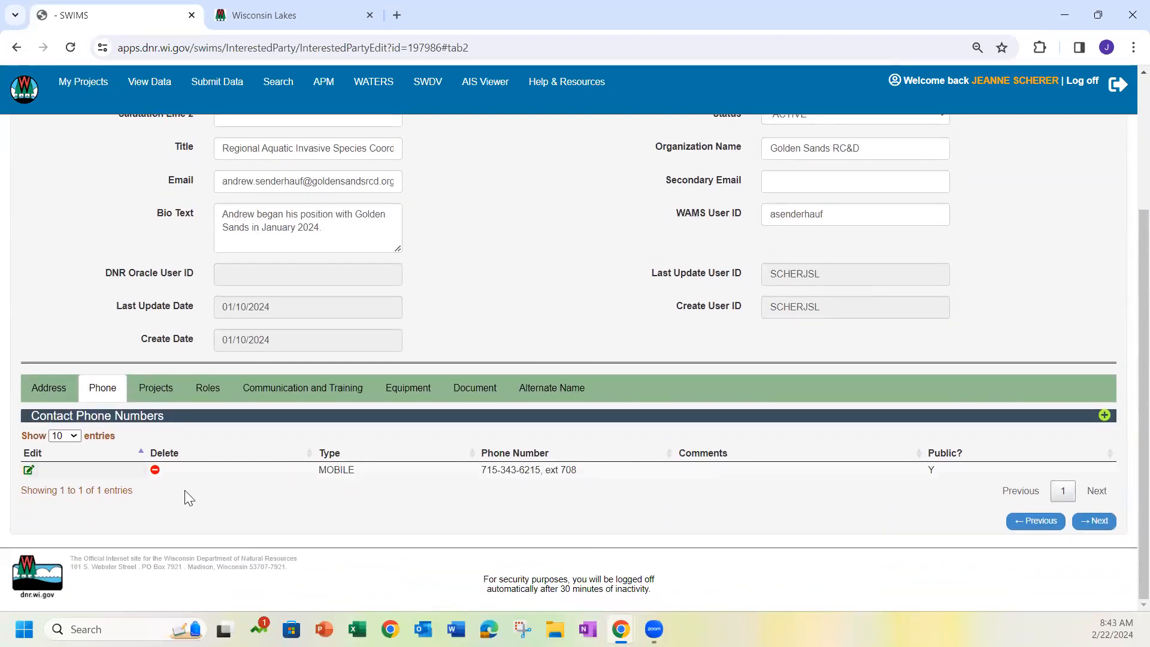
{"action": "left_click", "coordinate": [28, 470]}
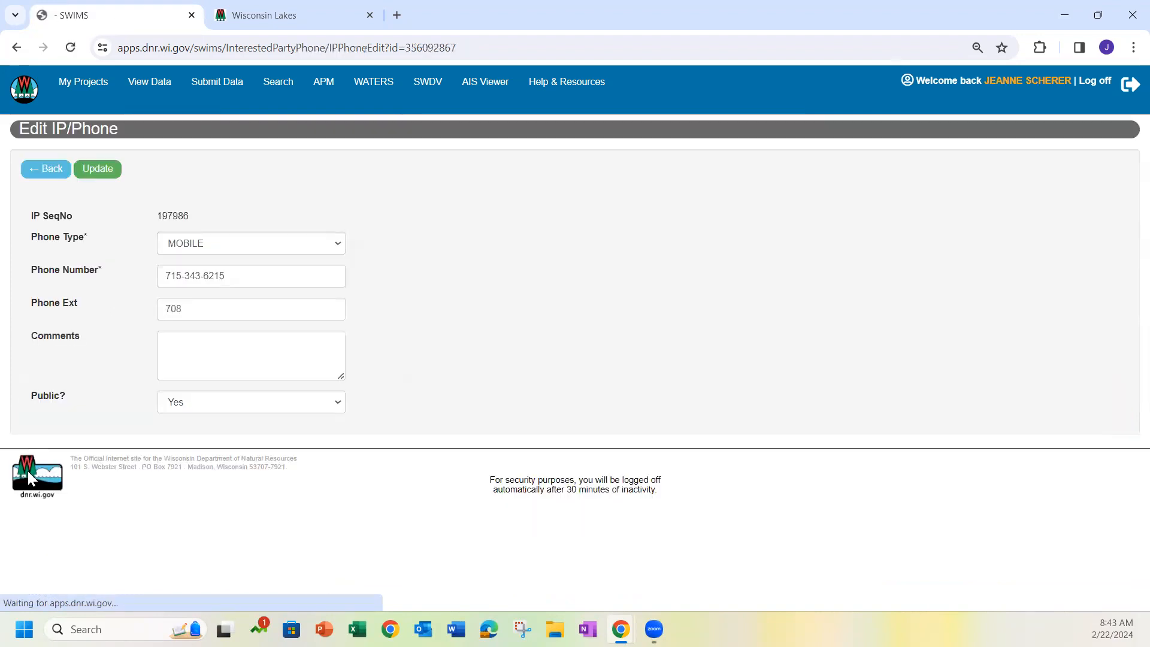
{"action": "left_click", "coordinate": [262, 249]}
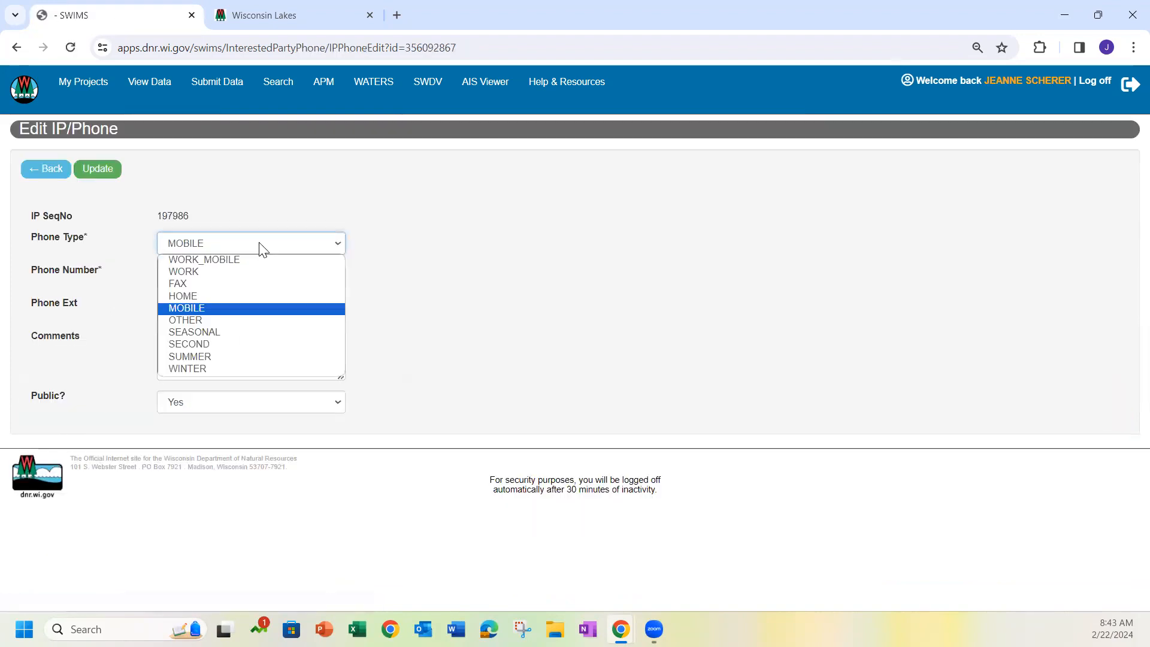
{"action": "left_click", "coordinate": [251, 260]}
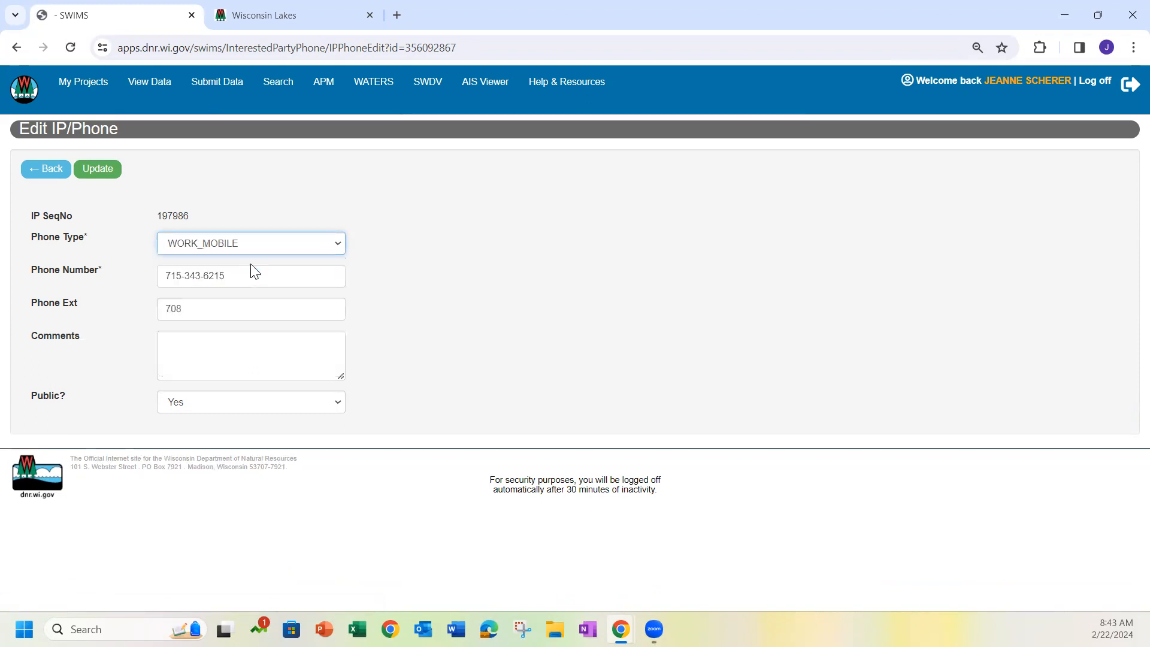
{"action": "left_click", "coordinate": [114, 170]}
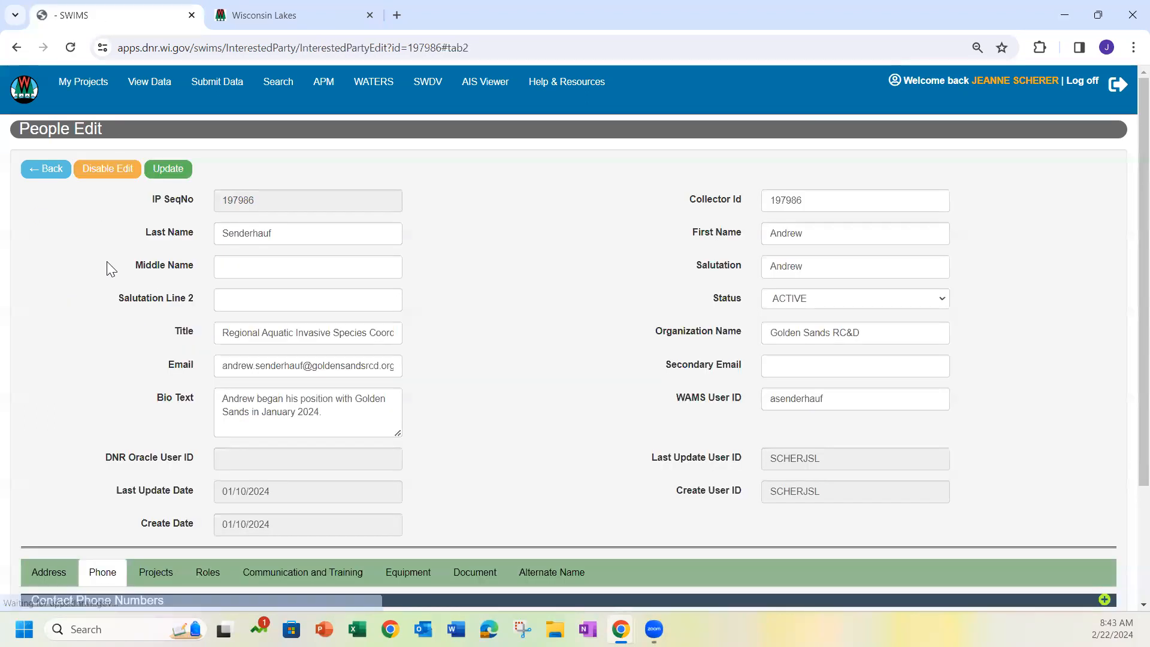
{"action": "scroll", "coordinate": [116, 328], "scroll_direction": "down", "scroll_amount": 2}
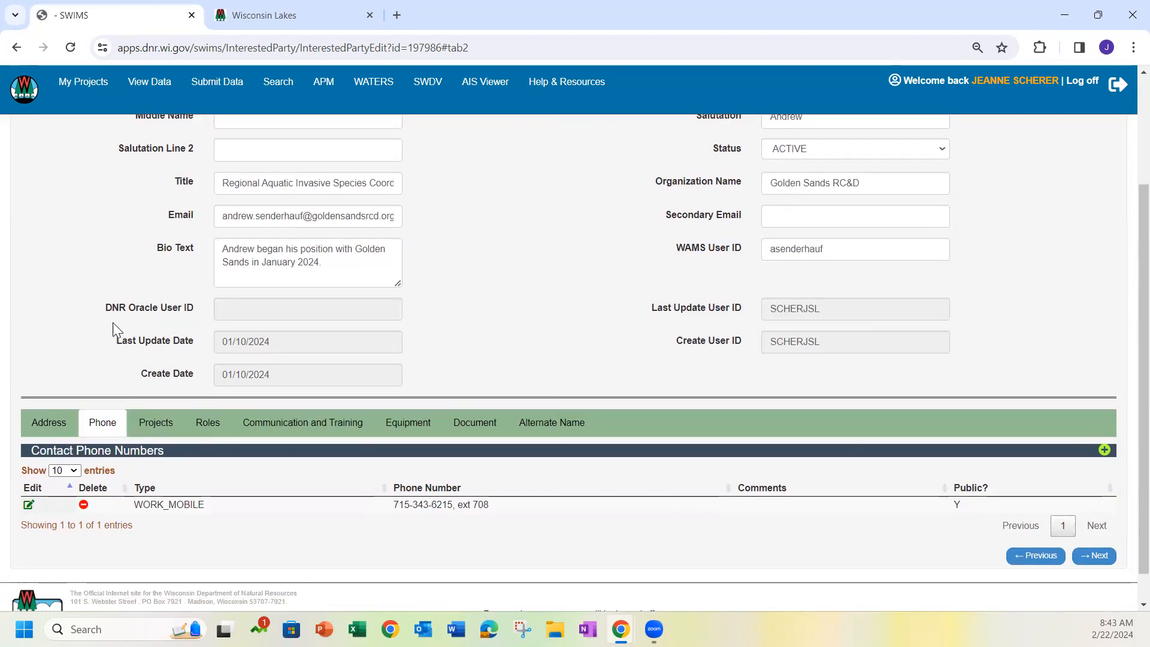
Refresh the Green Lake County contacts page, and disable editing on the coordinator's people record in SWIMS
{"action": "left_click", "coordinate": [283, 11]}
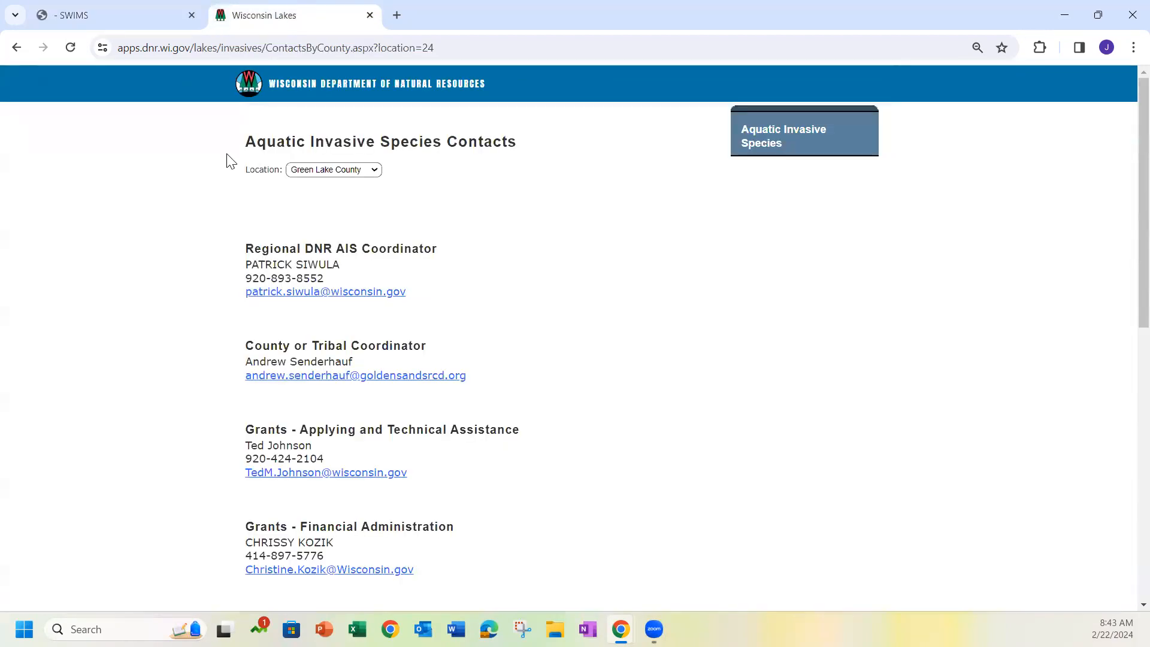
{"action": "left_click", "coordinate": [70, 51]}
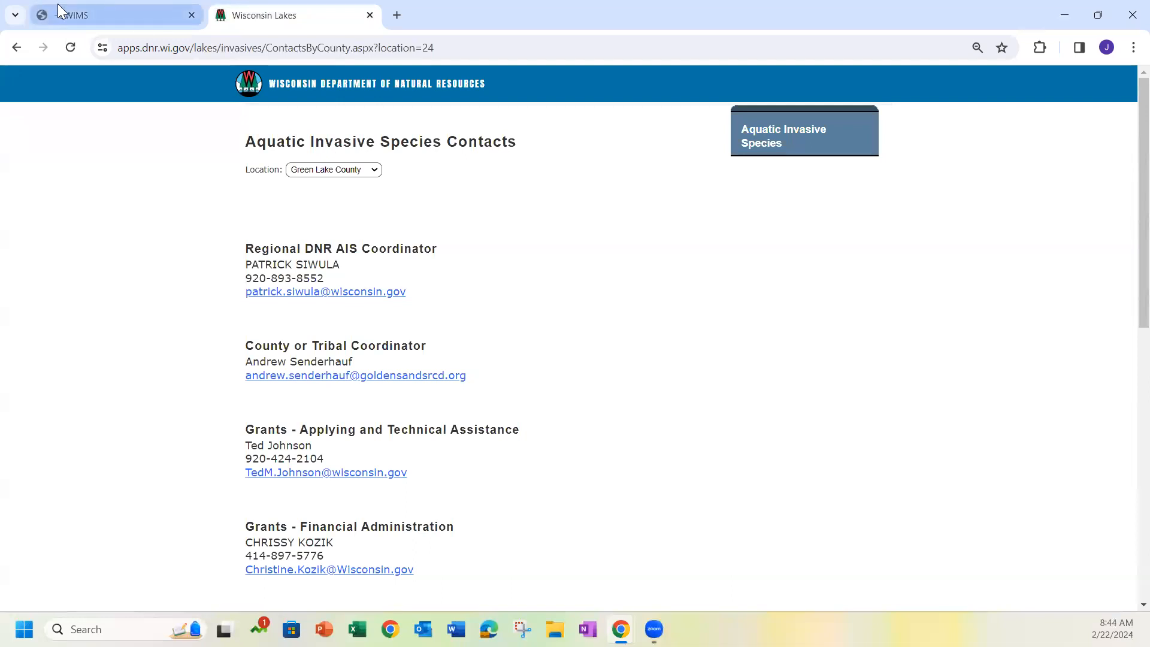
{"action": "left_click", "coordinate": [121, 15]}
{"action": "scroll", "coordinate": [118, 378], "scroll_direction": "up", "scroll_amount": 3}
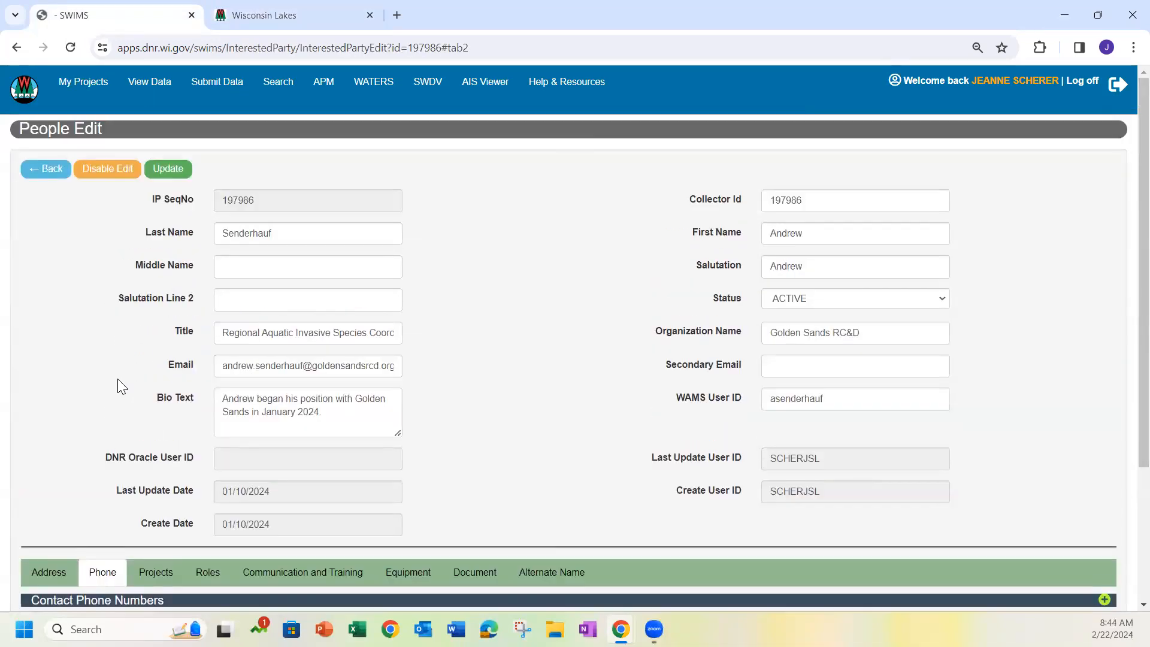
{"action": "left_click", "coordinate": [102, 172]}
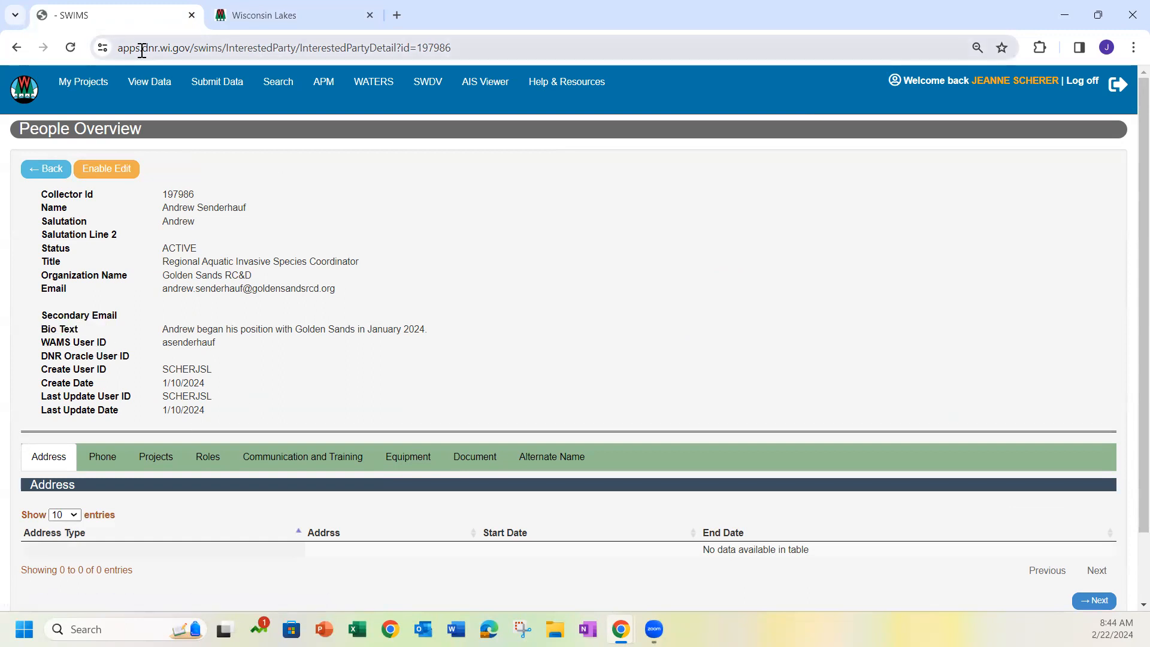
Reset the SWIMS people search criteria and search for the former contact by last name
{"action": "left_click", "coordinate": [22, 91]}
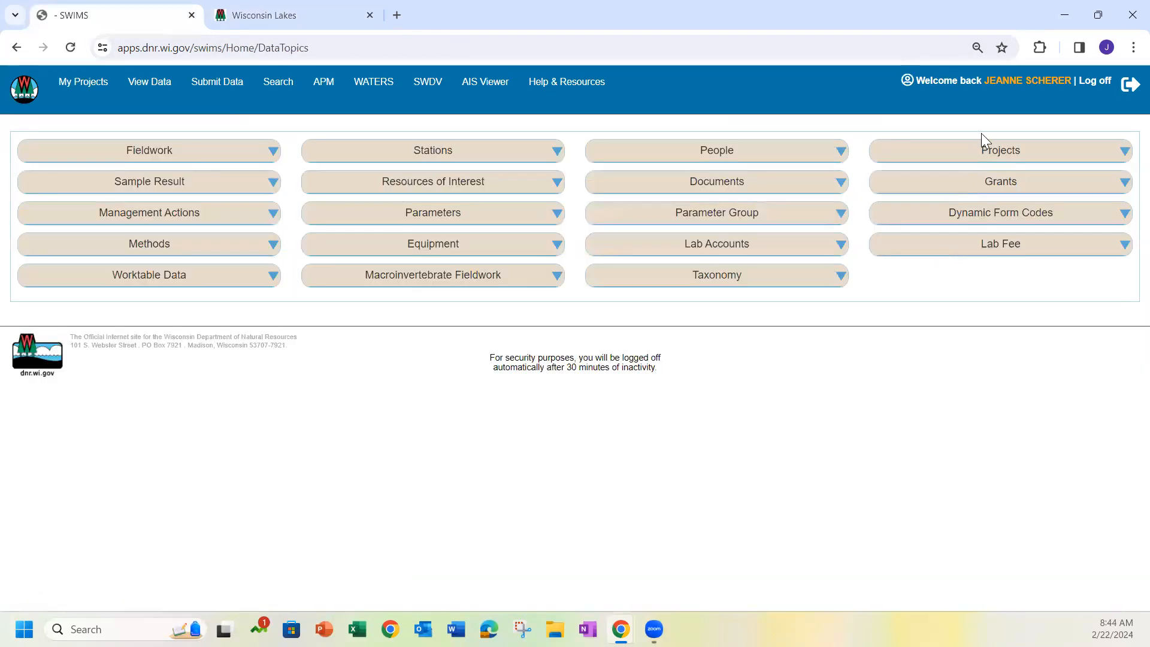
{"action": "left_click", "coordinate": [799, 152]}
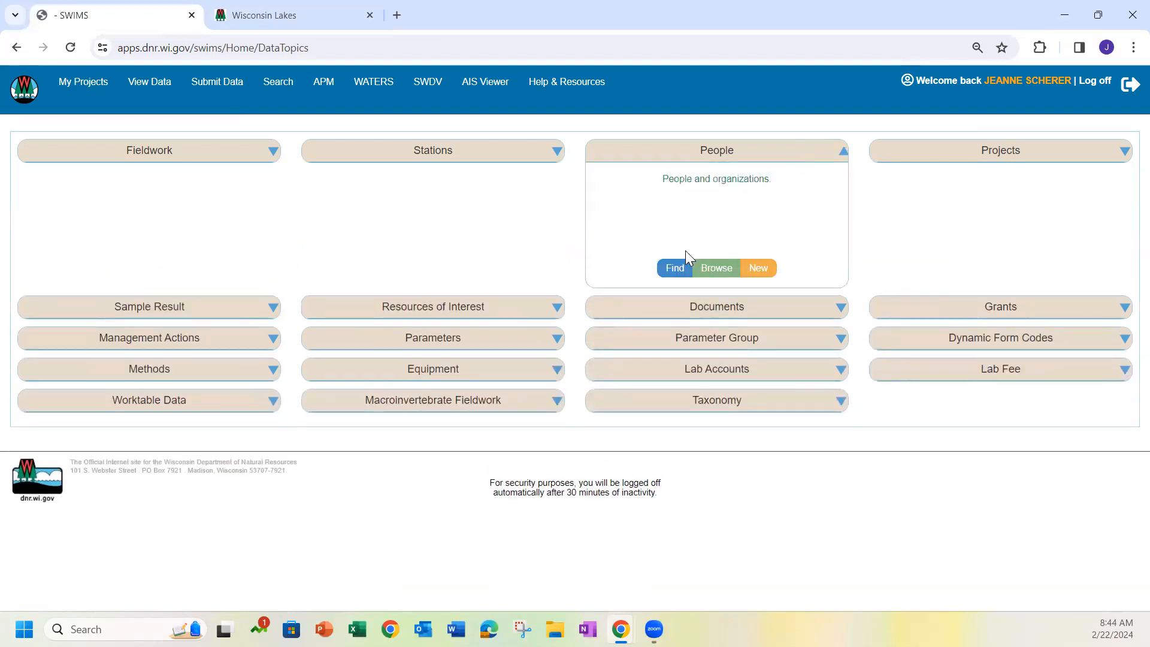
{"action": "left_click", "coordinate": [673, 269]}
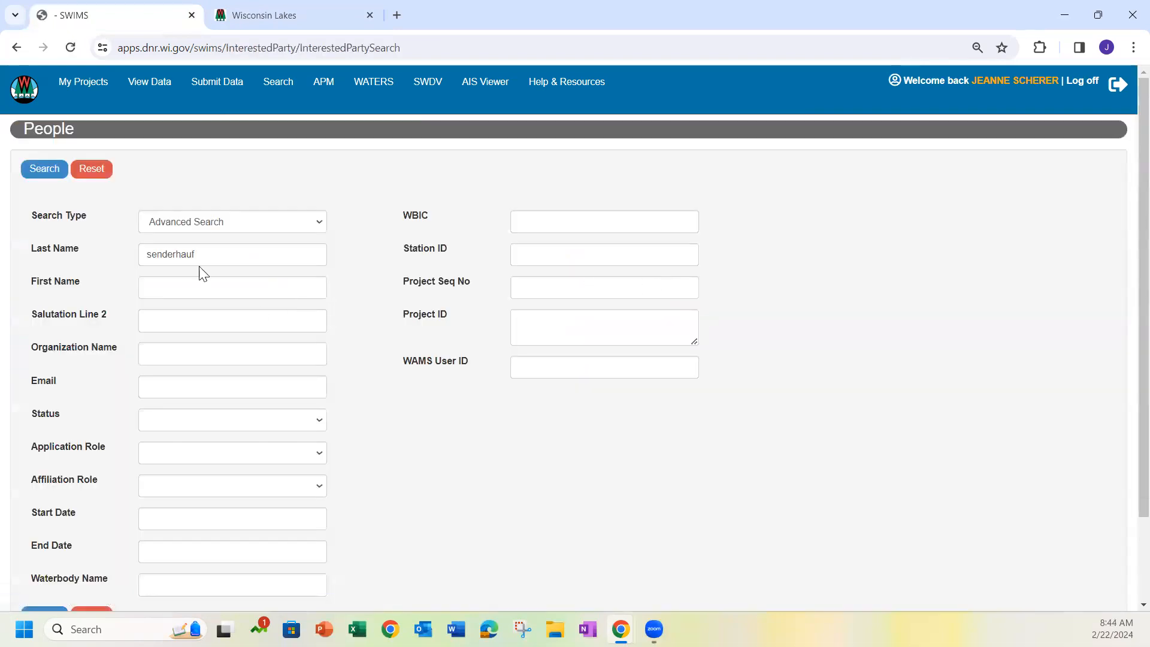
{"action": "left_click", "coordinate": [85, 172]}
{"action": "left_click", "coordinate": [203, 252]}
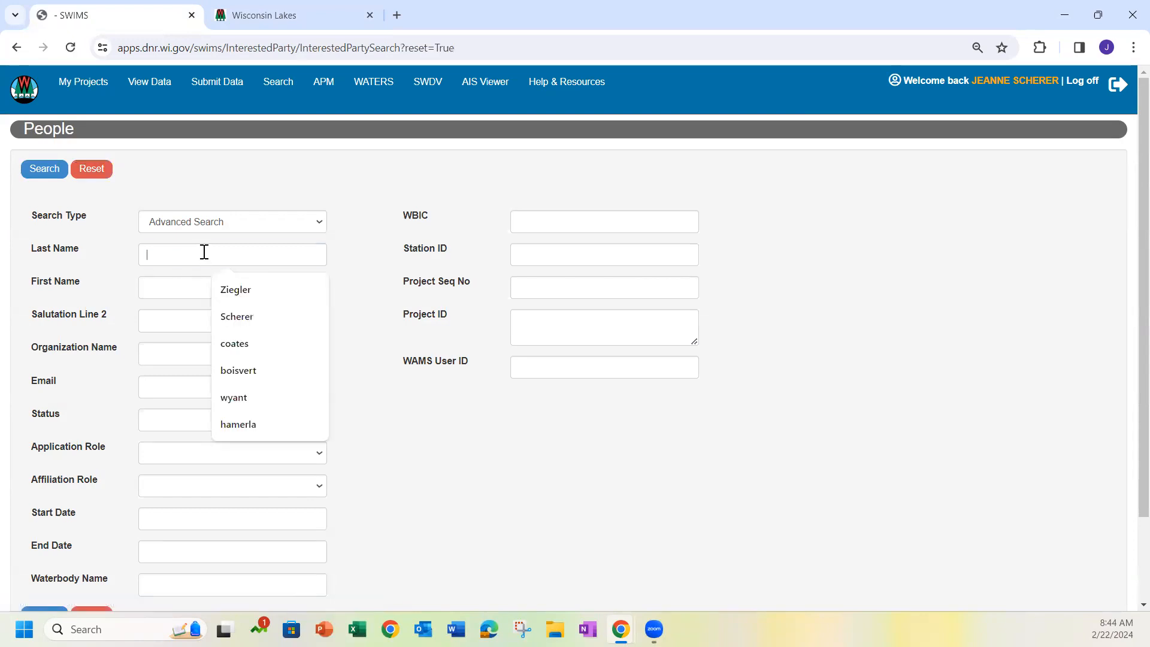
{"action": "left_click", "coordinate": [217, 295]}
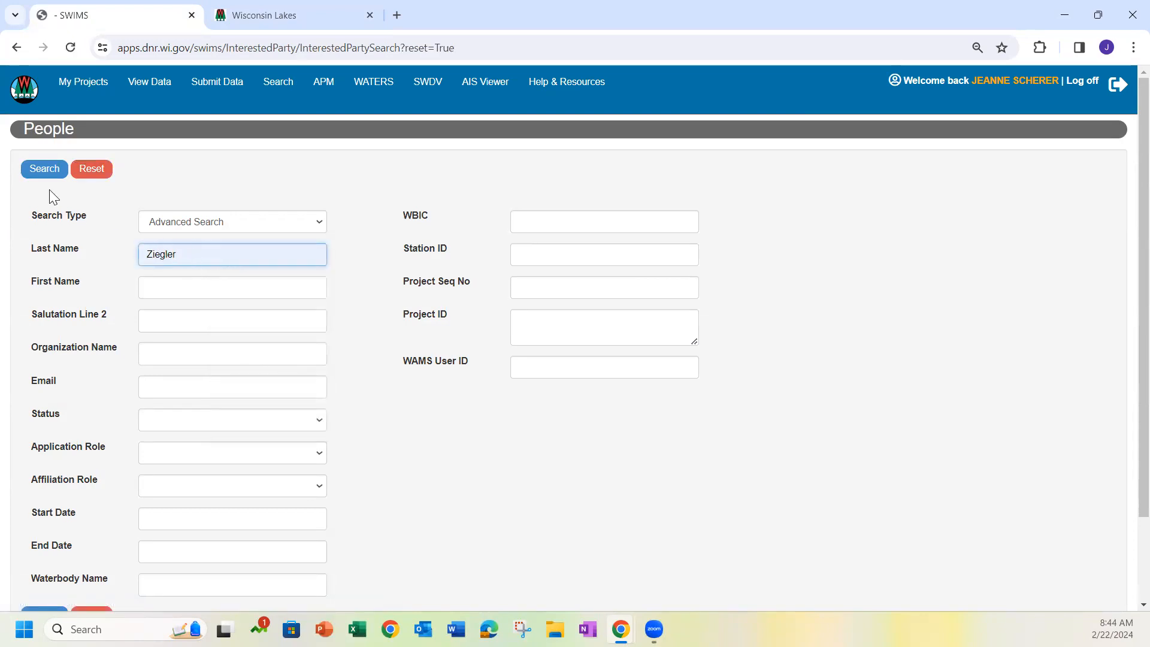
{"action": "left_click", "coordinate": [40, 173]}
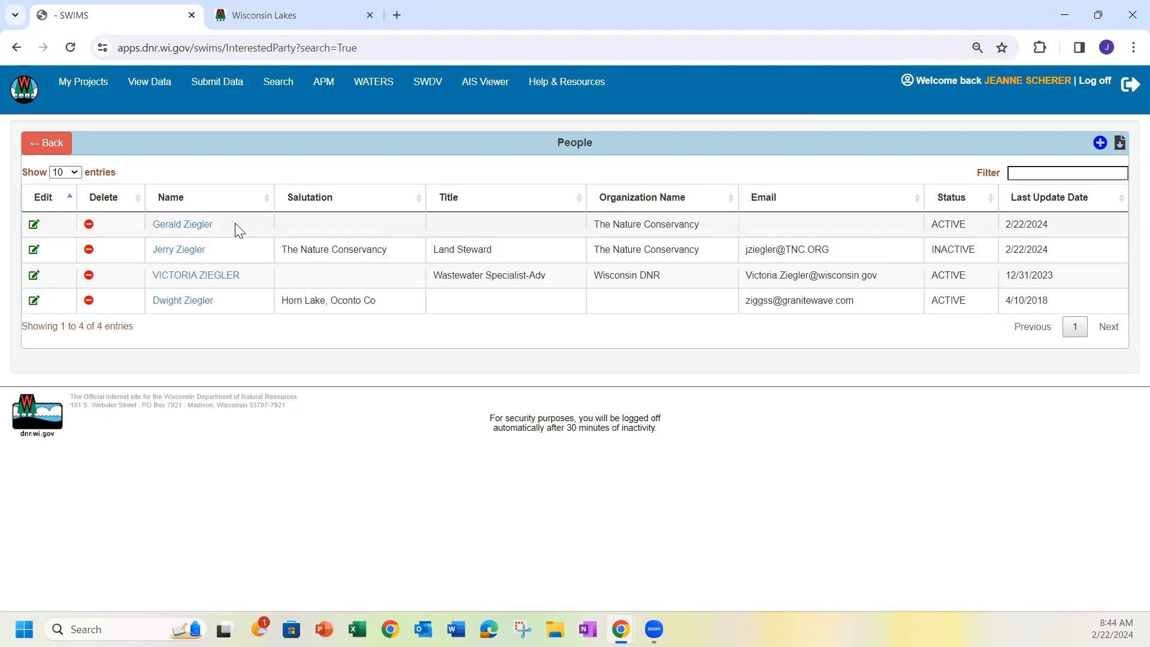
Check the active duplicate profile at The Nature Conservancy, set its status to INACTIVE and update the record
{"action": "left_click", "coordinate": [189, 228]}
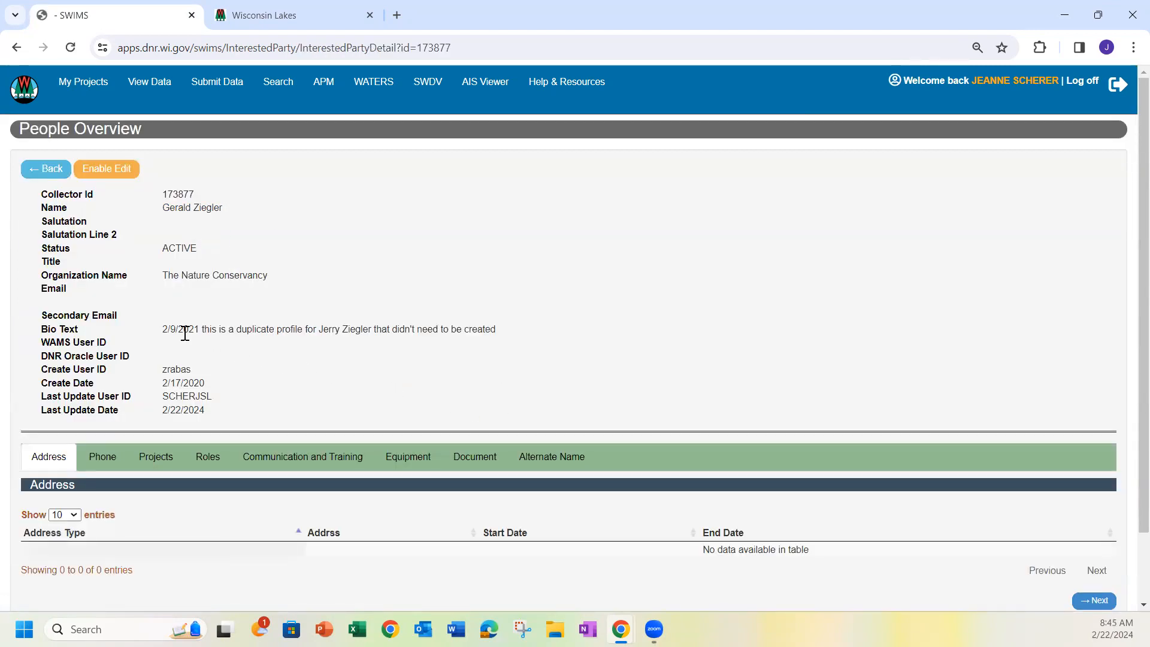
{"action": "left_click", "coordinate": [35, 170]}
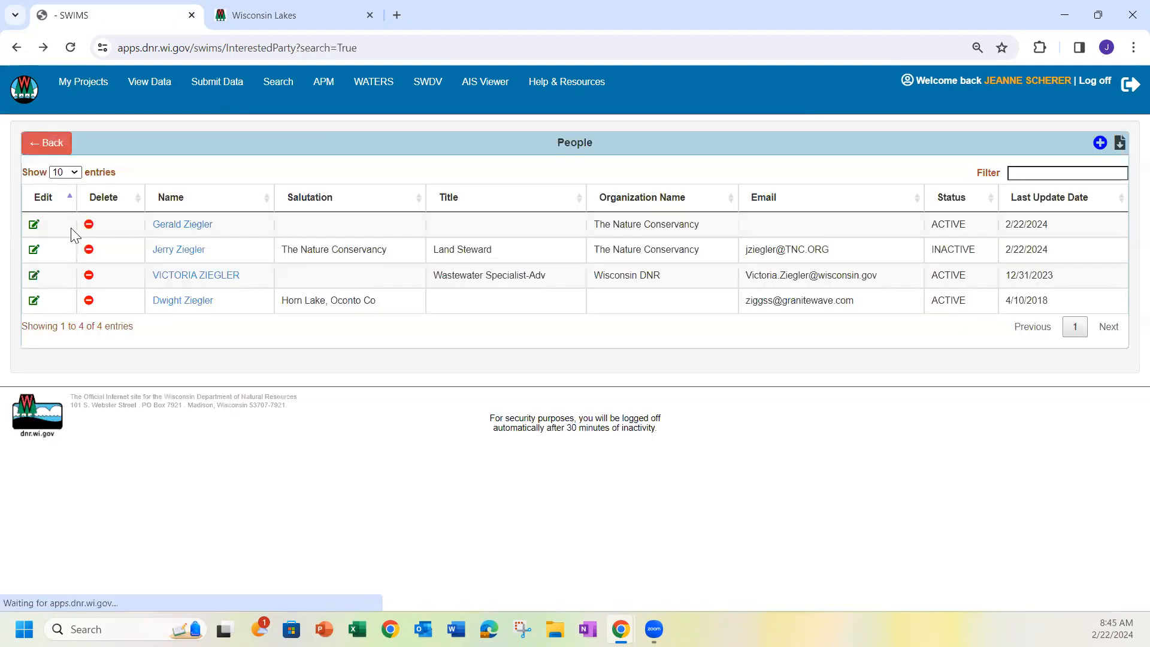
{"action": "left_click", "coordinate": [35, 226]}
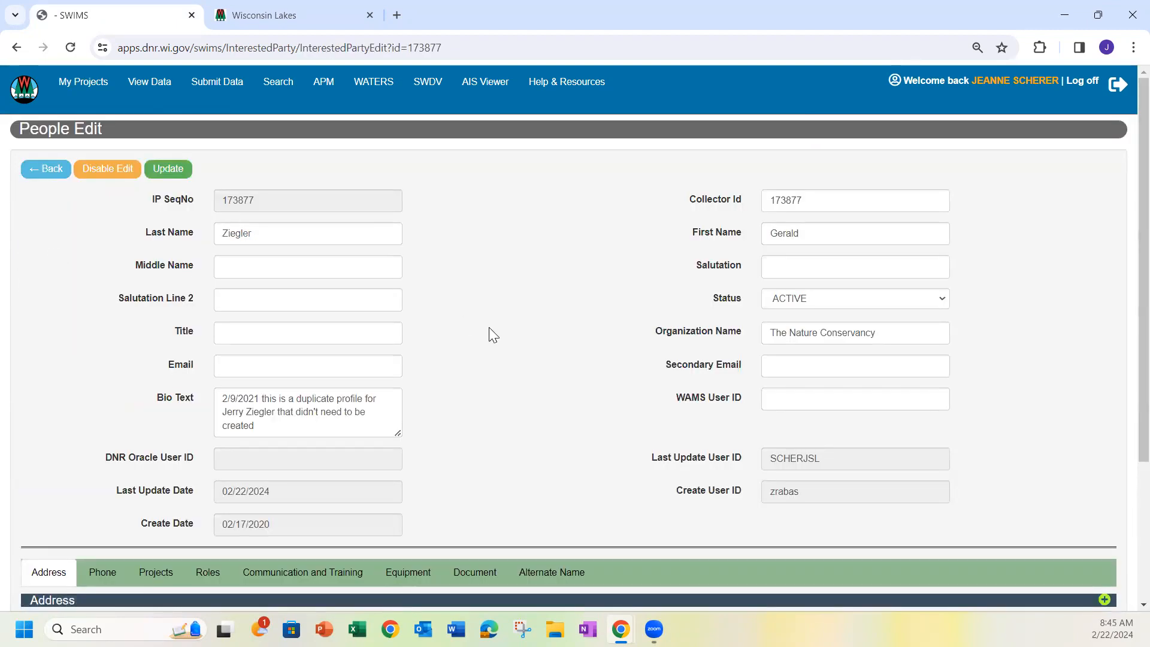
{"action": "left_click", "coordinate": [852, 305]}
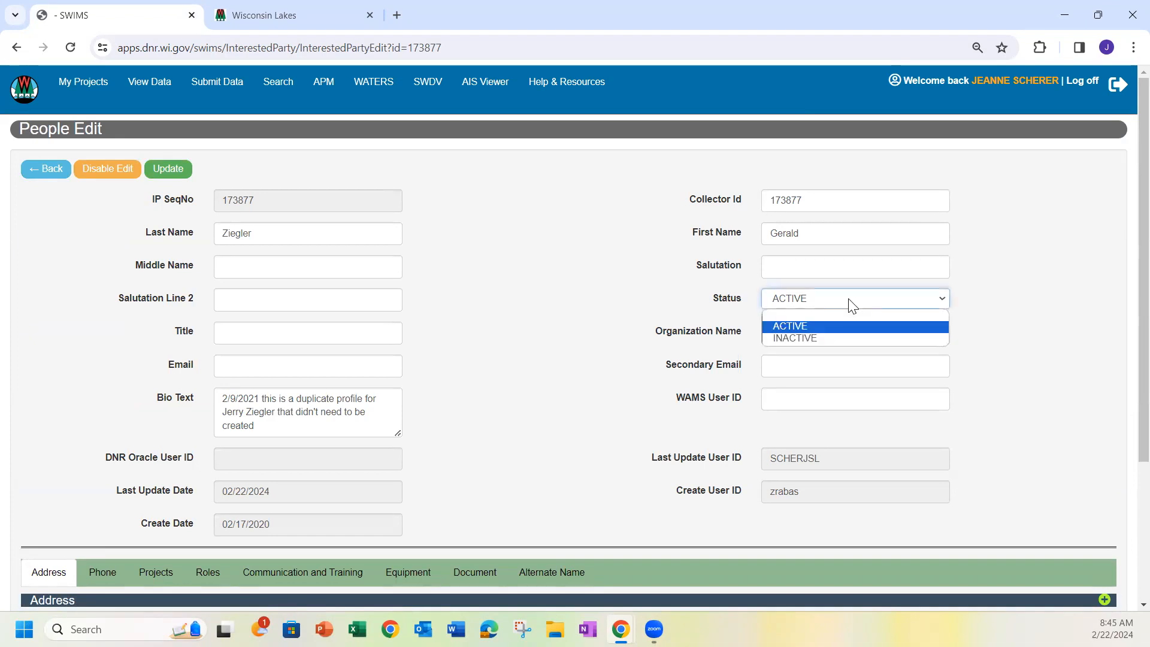
{"action": "left_click", "coordinate": [832, 338]}
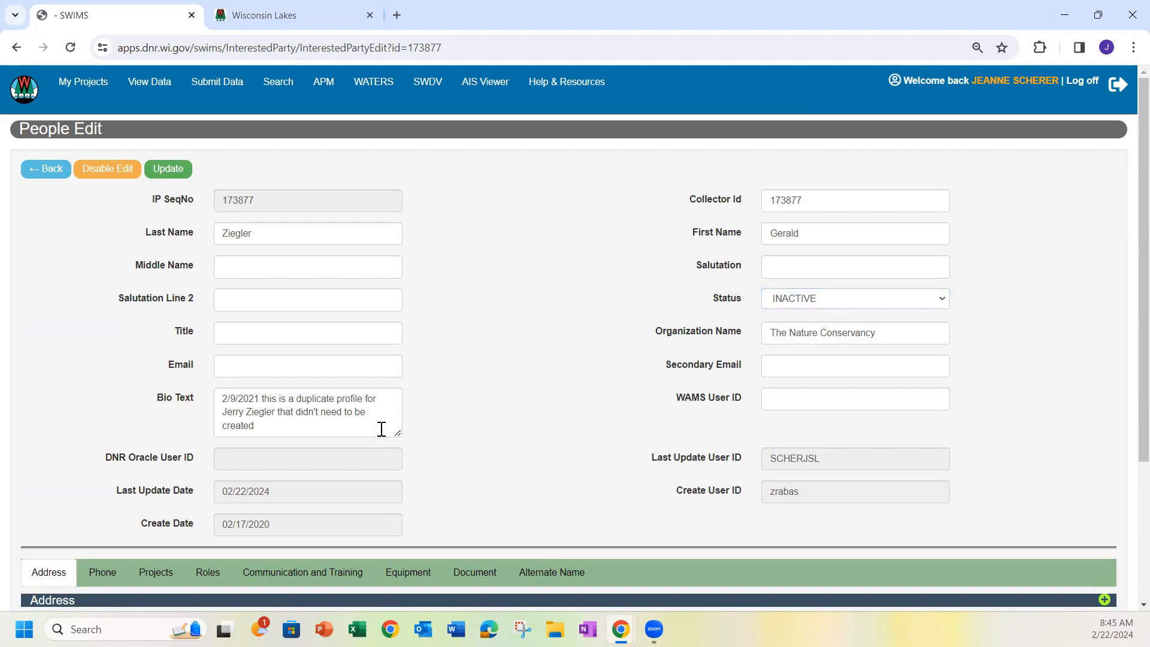
{"action": "left_click", "coordinate": [329, 423]}
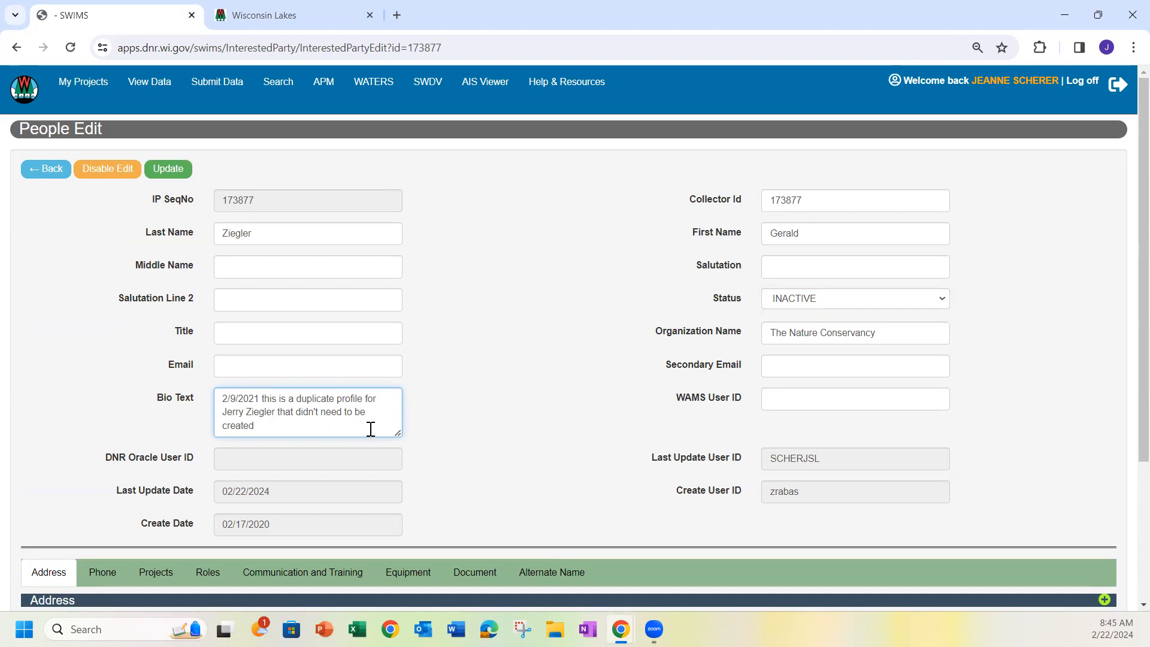
{"action": "left_click", "coordinate": [523, 399]}
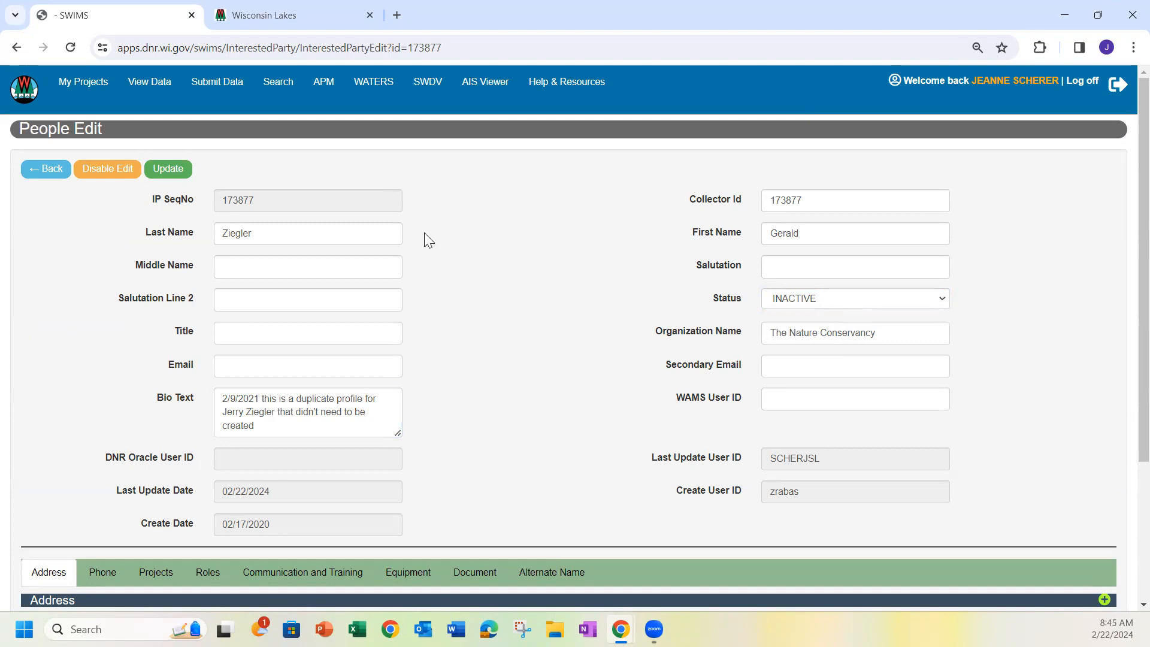
{"action": "left_click", "coordinate": [167, 169]}
Check the inactive profile's address and phone entries, and set the External Power Edit role's end date to 02/23/2024 and update it
{"action": "scroll", "coordinate": [542, 310], "scroll_direction": "down", "scroll_amount": 3}
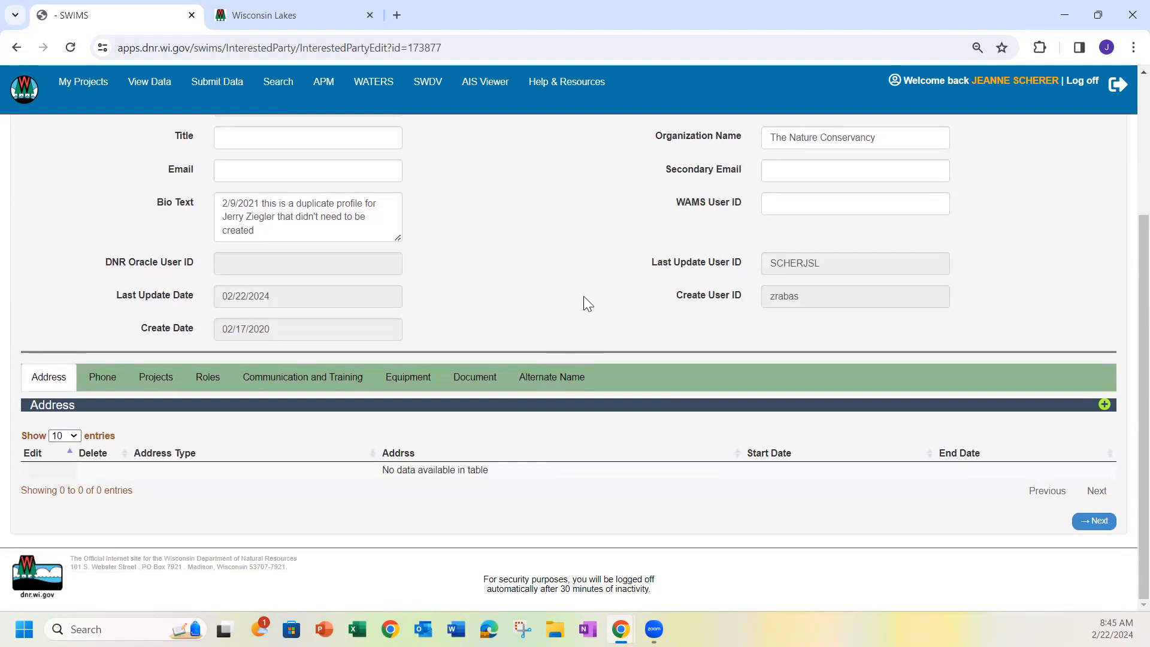
{"action": "left_click", "coordinate": [94, 379]}
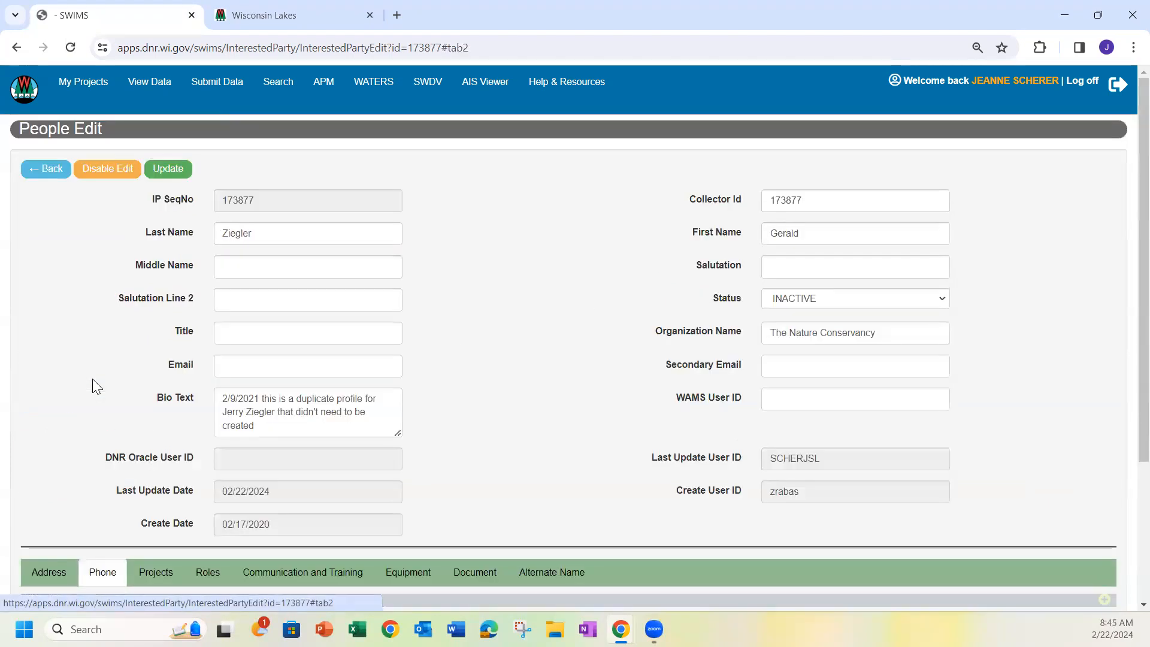
{"action": "scroll", "coordinate": [134, 404], "scroll_direction": "down", "scroll_amount": 3}
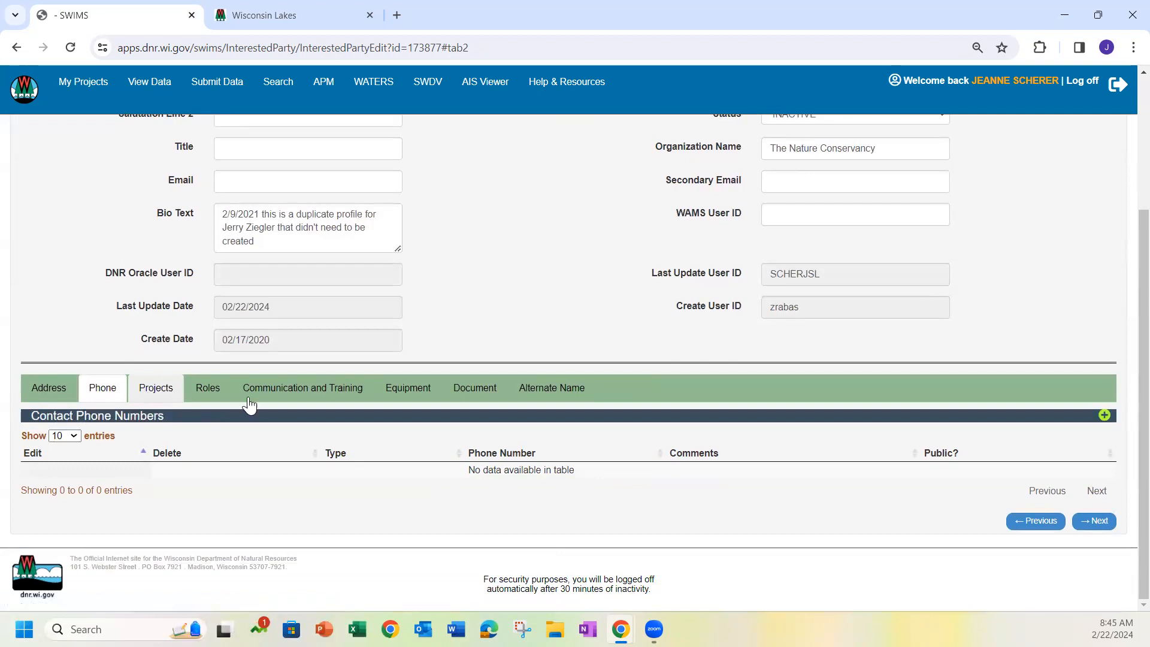
{"action": "left_click", "coordinate": [203, 390]}
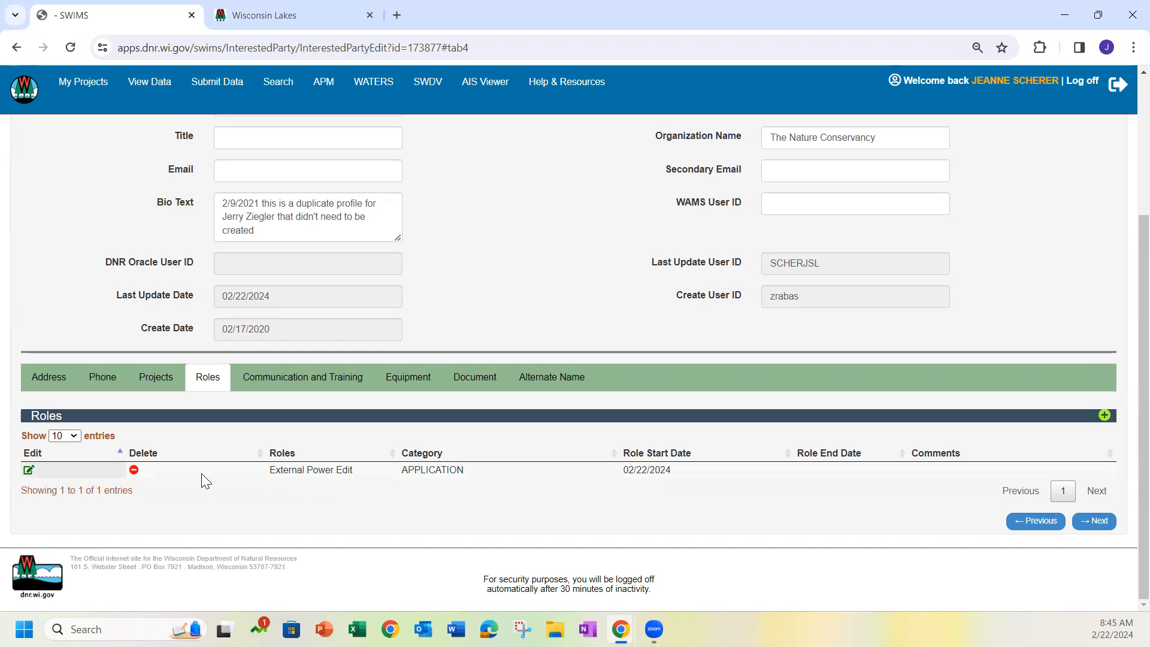
{"action": "left_click", "coordinate": [29, 472]}
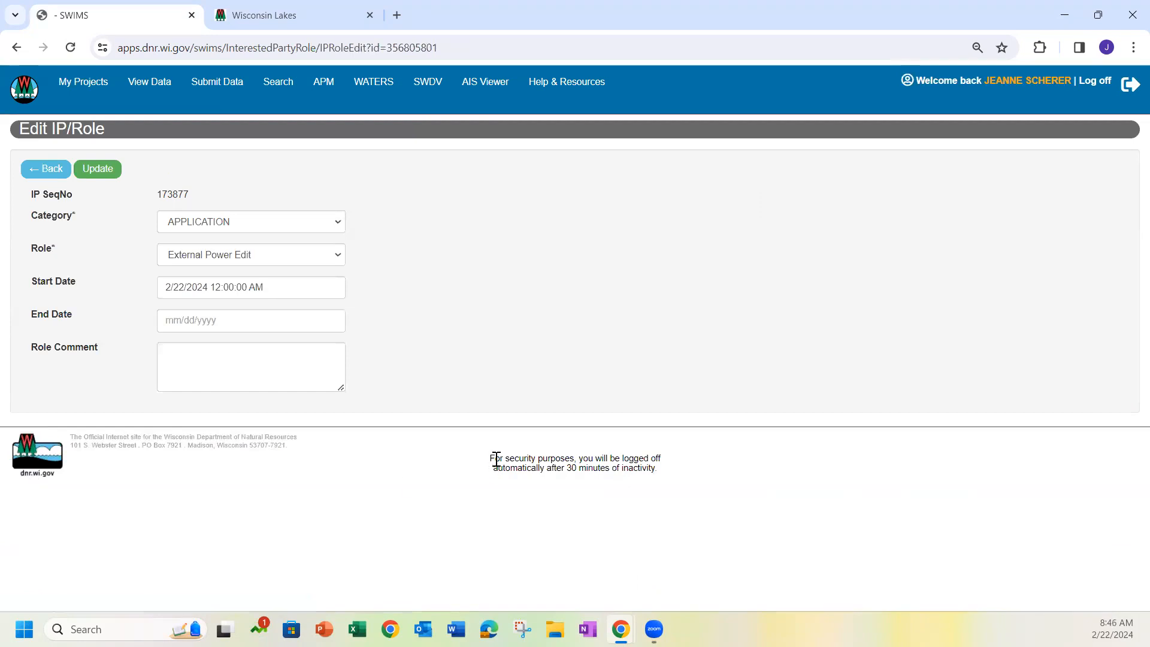
{"action": "left_click", "coordinate": [241, 330]}
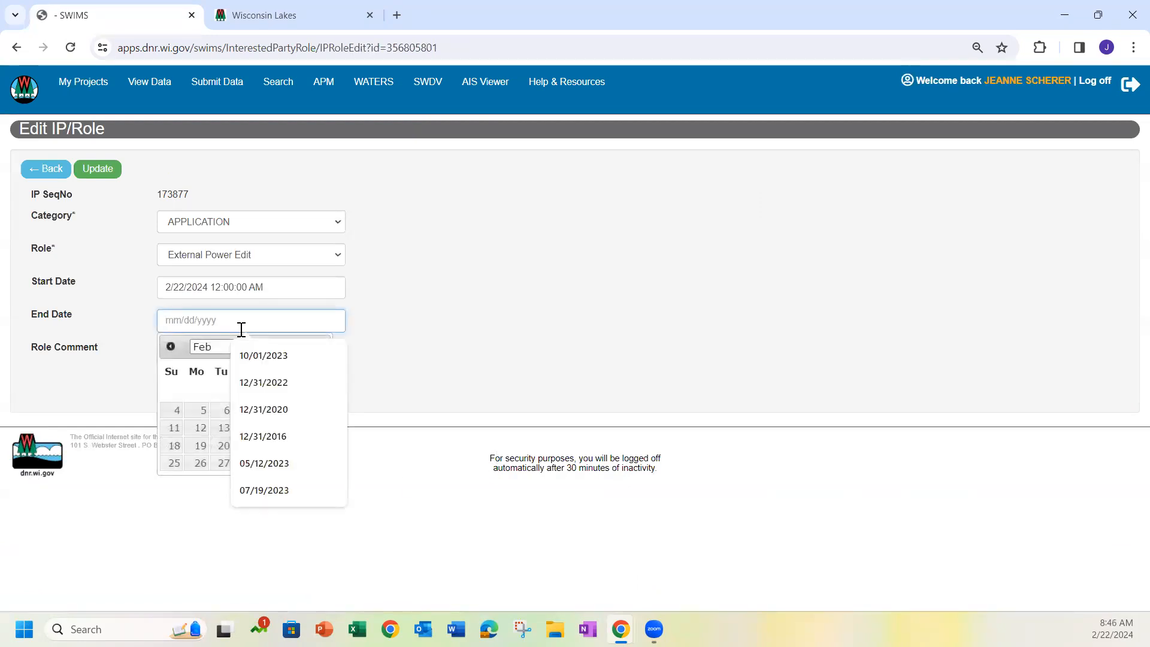
{"action": "left_click", "coordinate": [216, 392]}
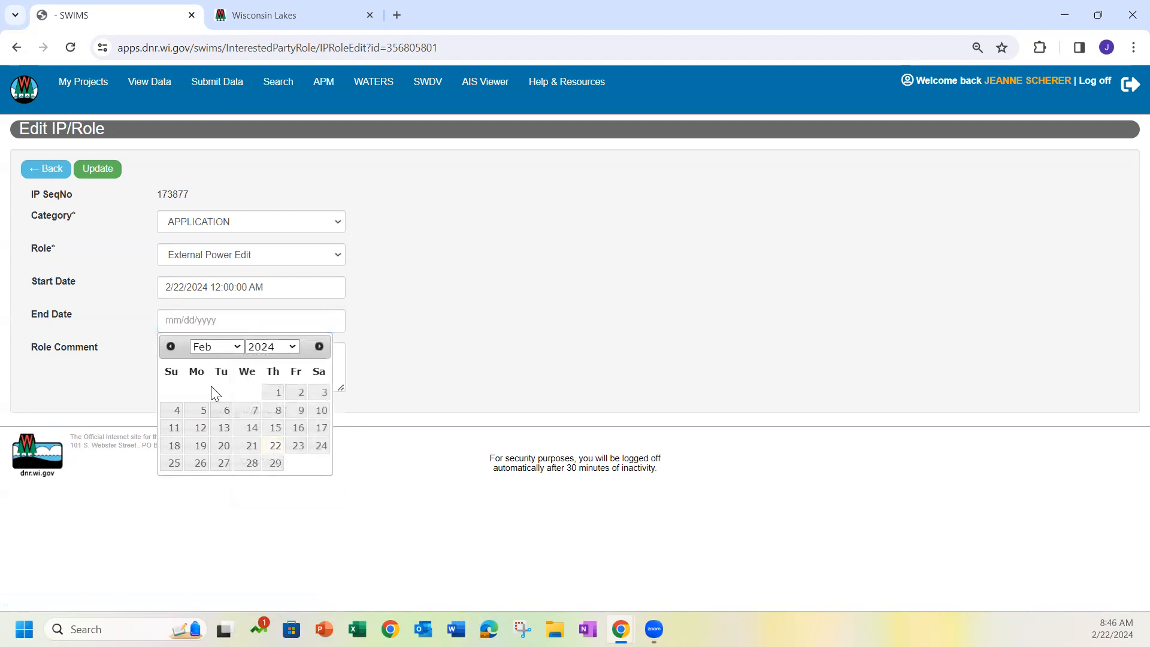
{"action": "left_click", "coordinate": [297, 446]}
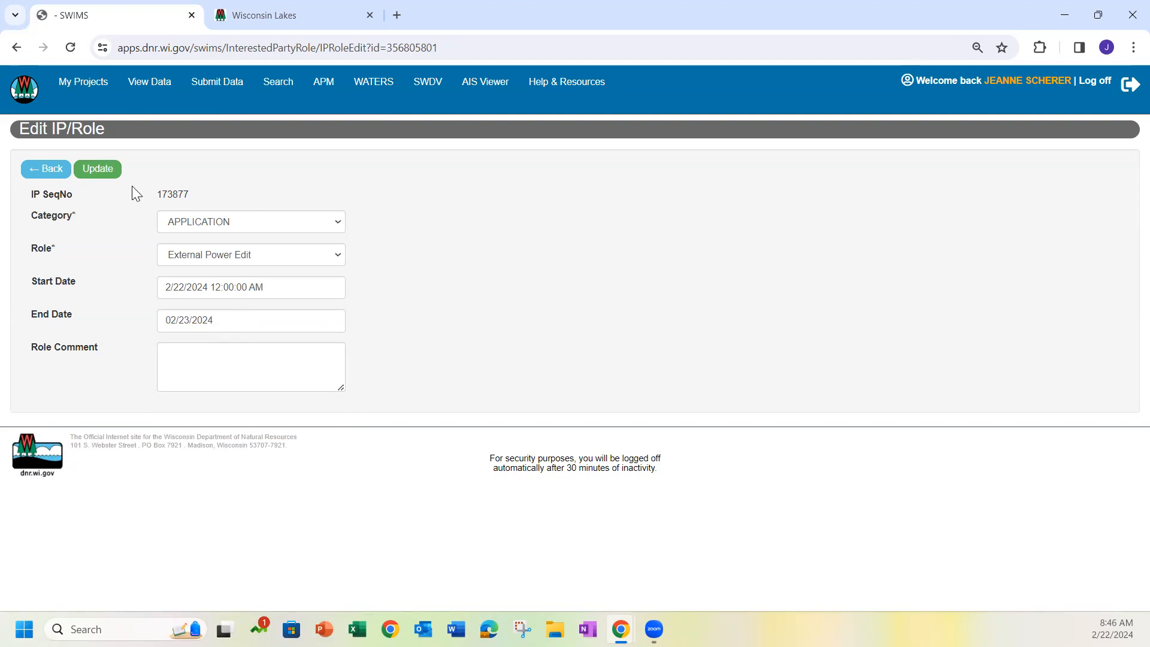
{"action": "left_click", "coordinate": [99, 170]}
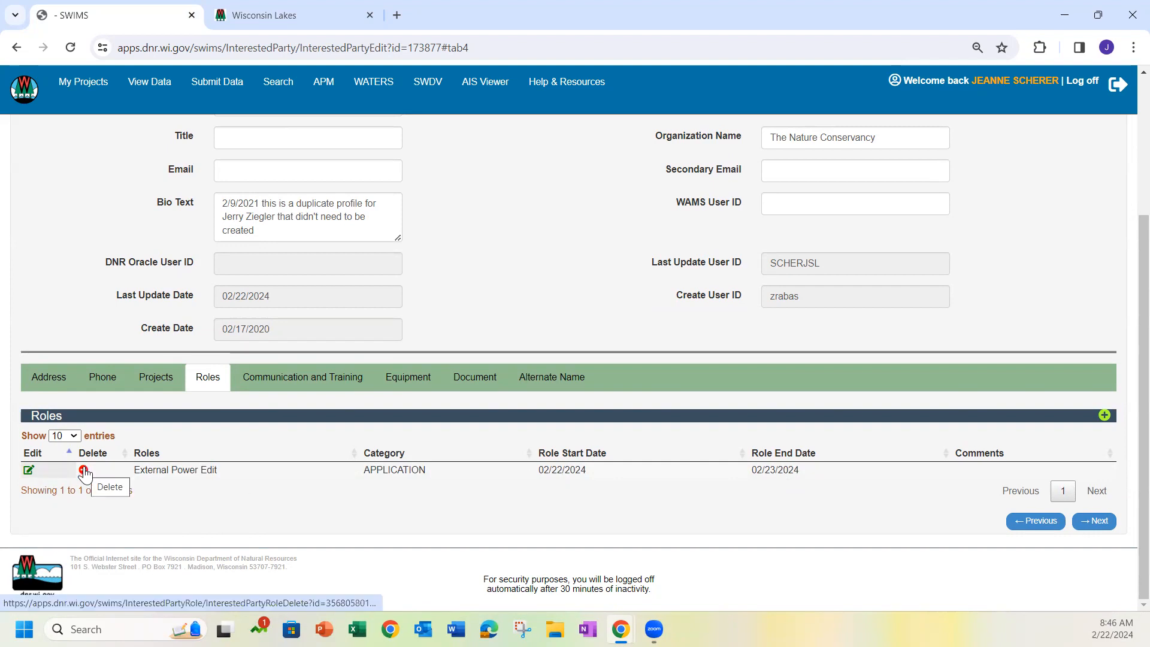
Disable editing on the inactive profile and check its roles in the overview before returning to the data topics page
{"action": "scroll", "coordinate": [763, 395], "scroll_direction": "up", "scroll_amount": 3}
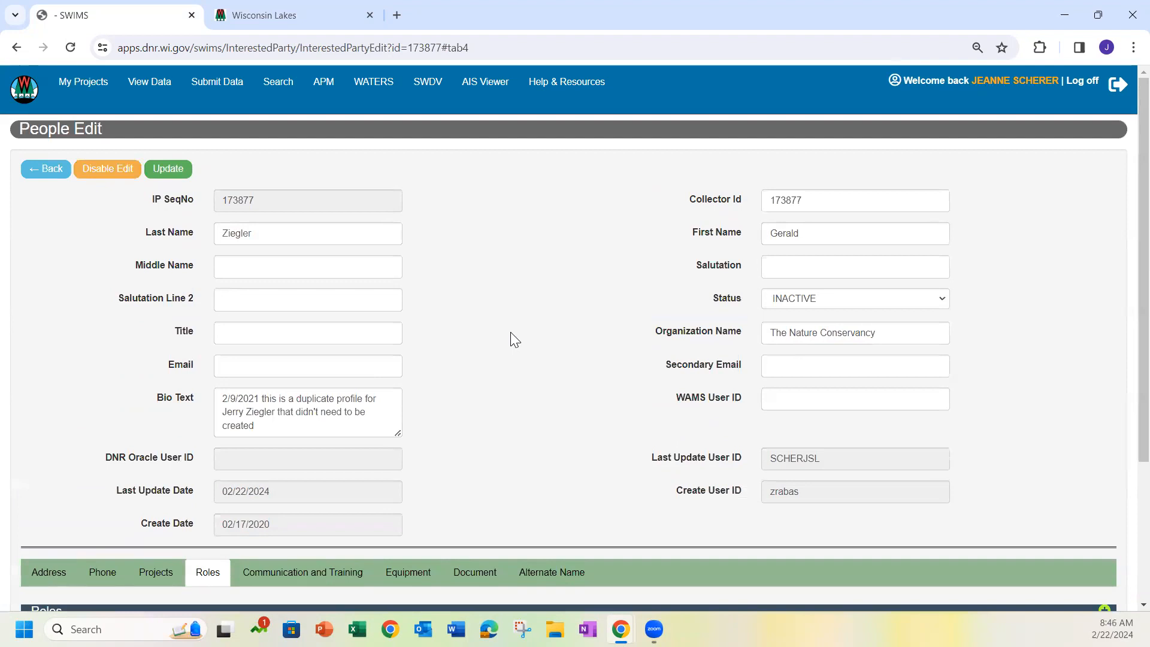
{"action": "left_click", "coordinate": [99, 172]}
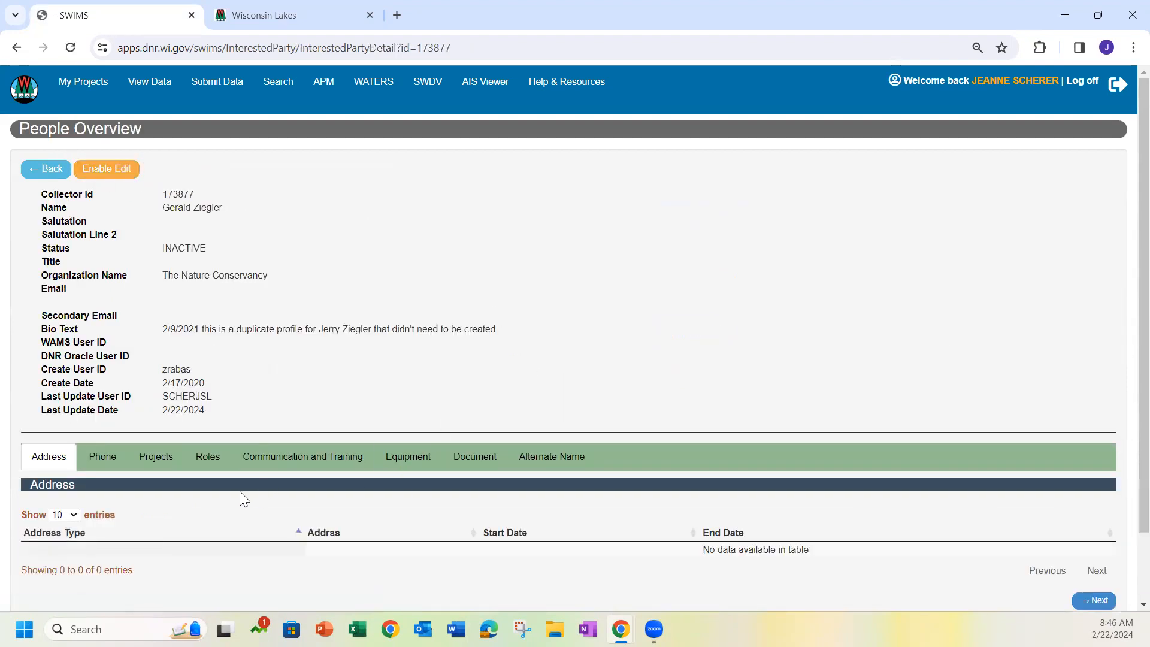
{"action": "left_click", "coordinate": [208, 467]}
{"action": "scroll", "coordinate": [412, 416], "scroll_direction": "down", "scroll_amount": 1}
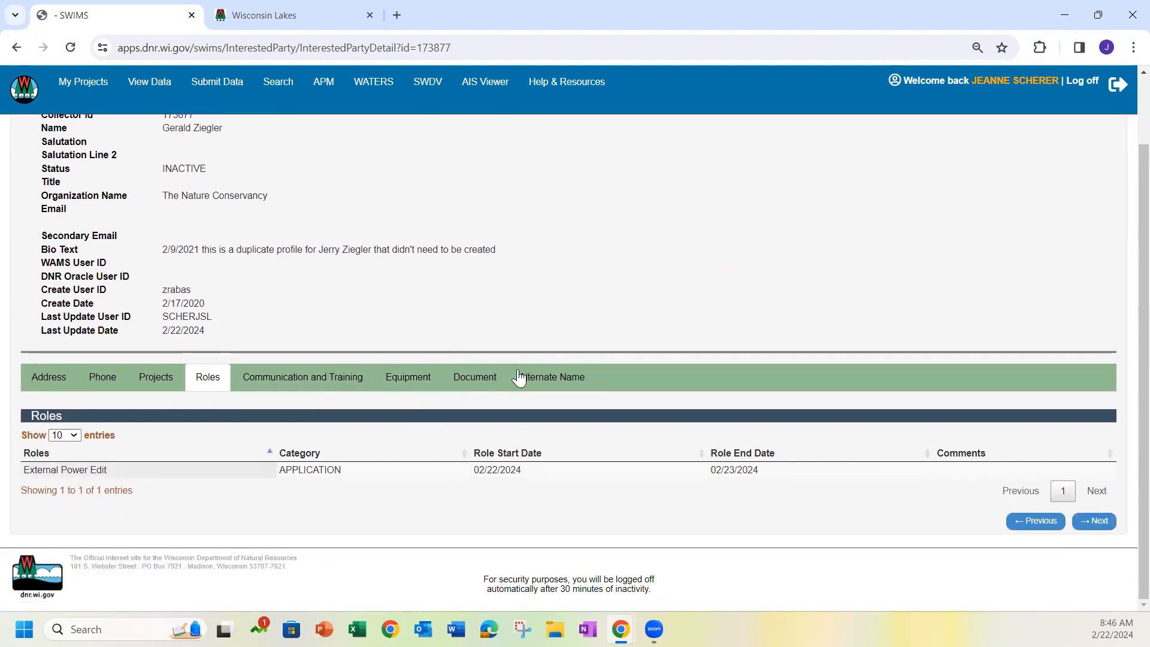
{"action": "scroll", "coordinate": [545, 306], "scroll_direction": "up", "scroll_amount": 1}
{"action": "left_click", "coordinate": [32, 169]}
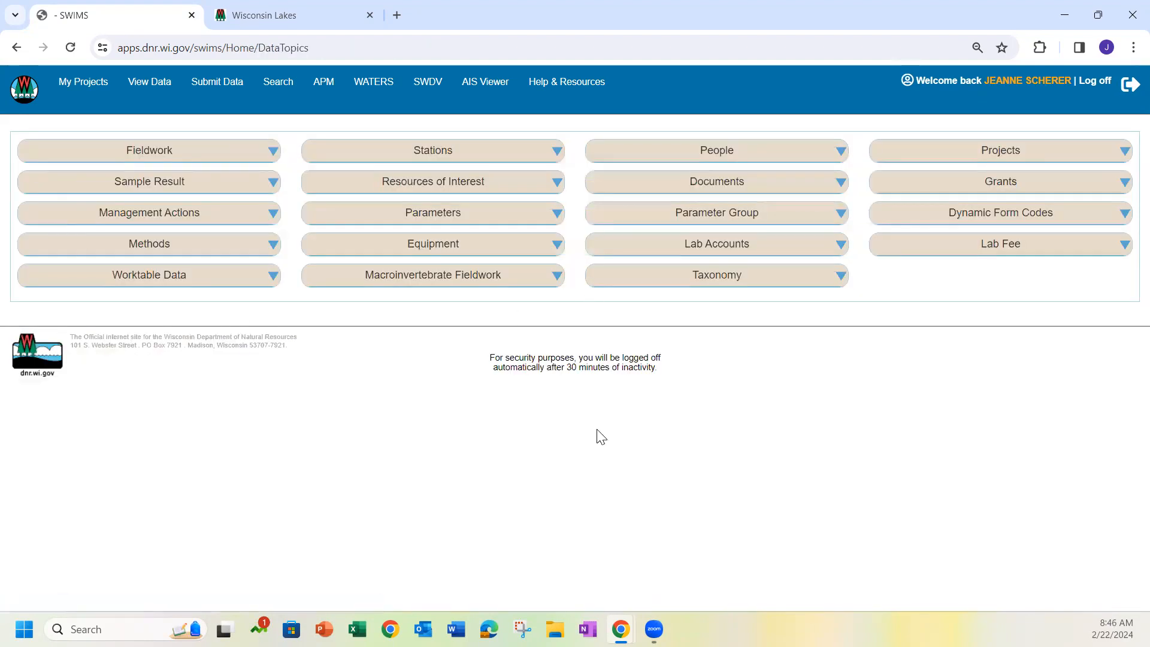